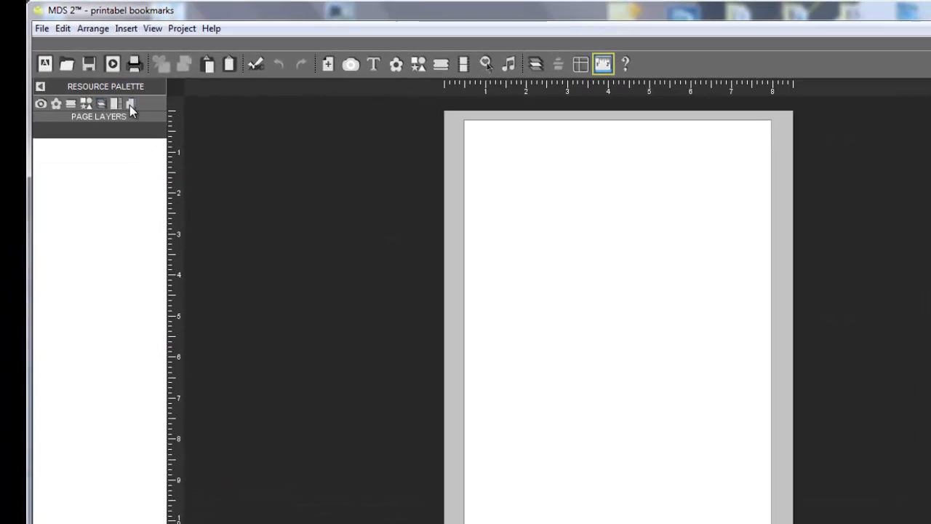
Load the 2013 Quotable Calendar designer series paper category from Designer Kits as the available background papers
click(138, 108)
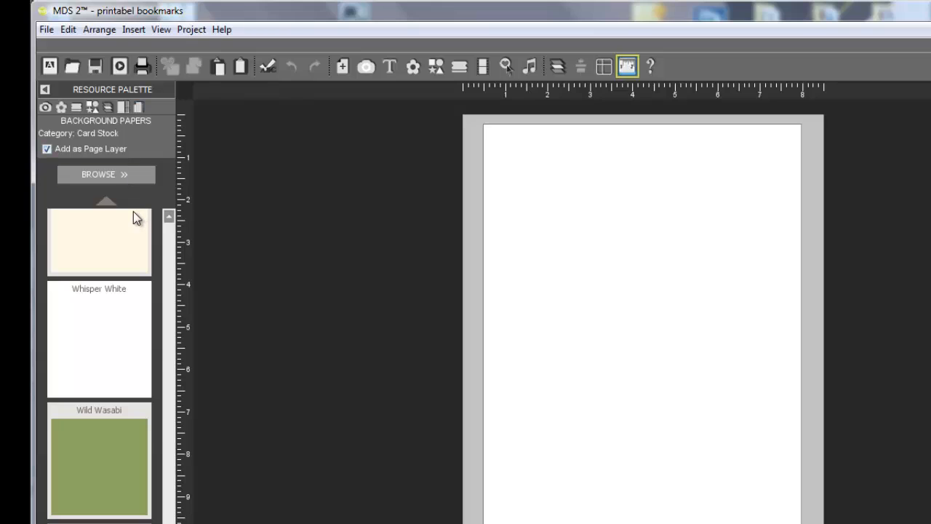
click(107, 175)
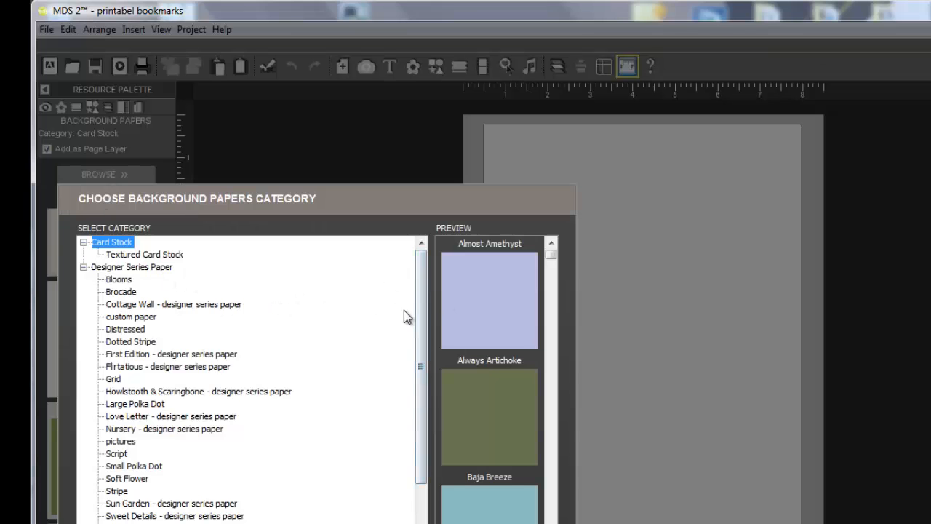
drag(420, 329, 354, 473)
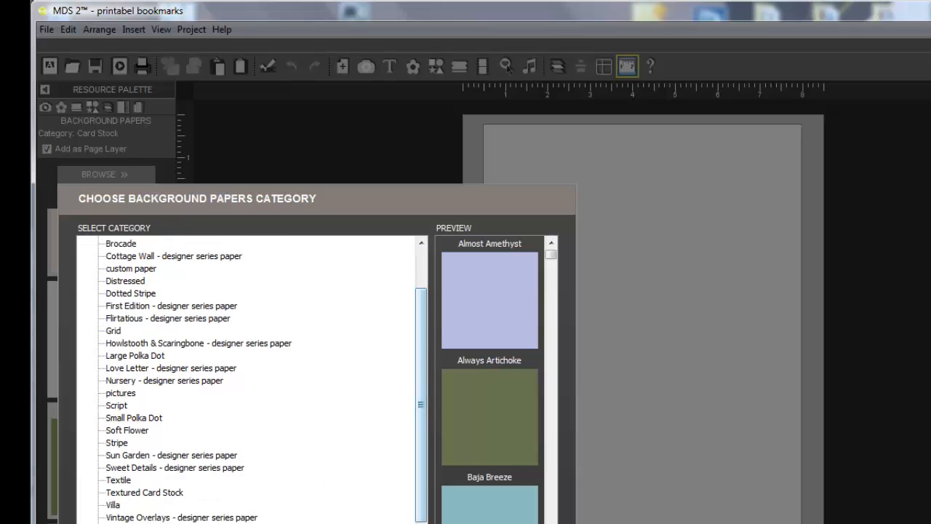
click(99, 523)
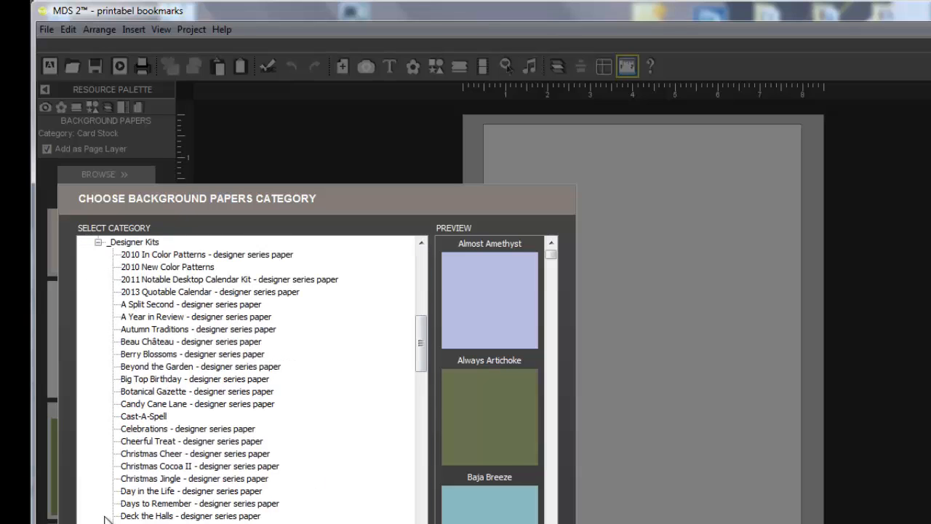
click(155, 292)
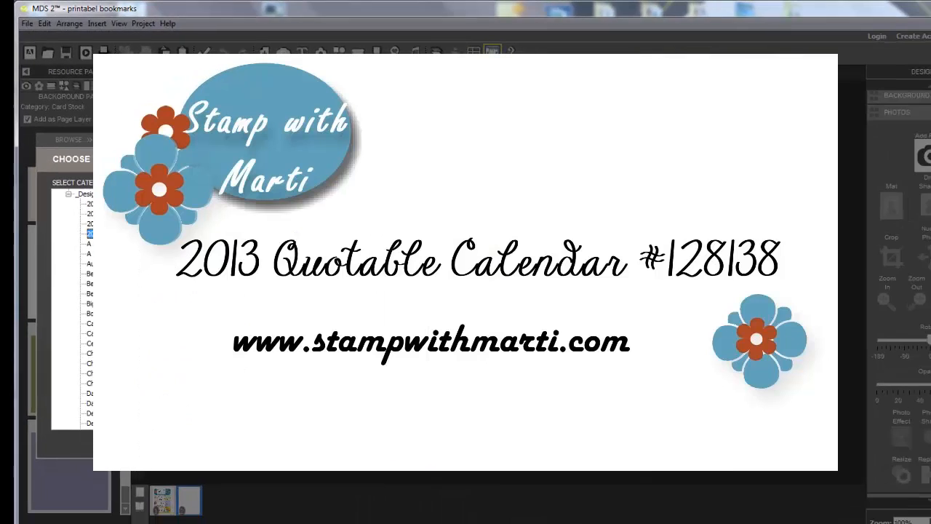
click(408, 409)
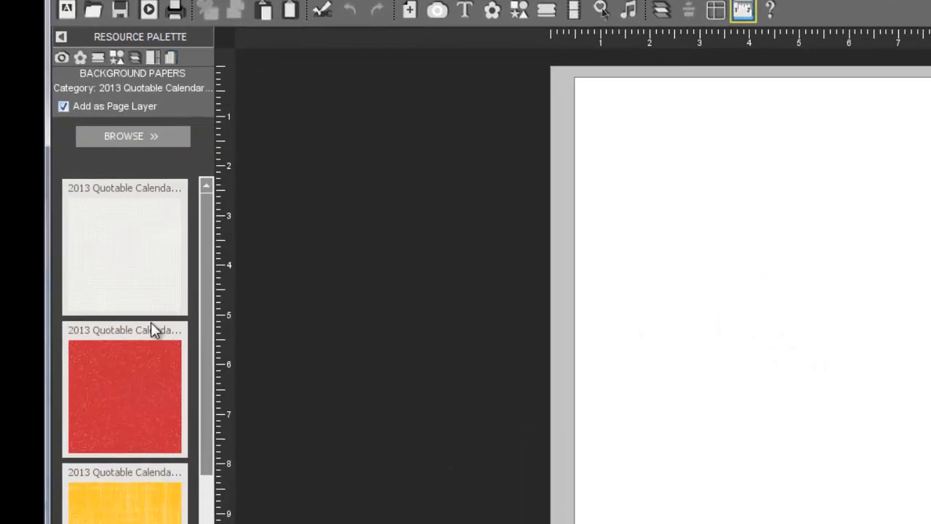
Place the yellow 2013 Quotable Calendar paper on the page's lower half and resize it to a horizontal rectangle about 6 by 2 inches
drag(124, 502, 743, 422)
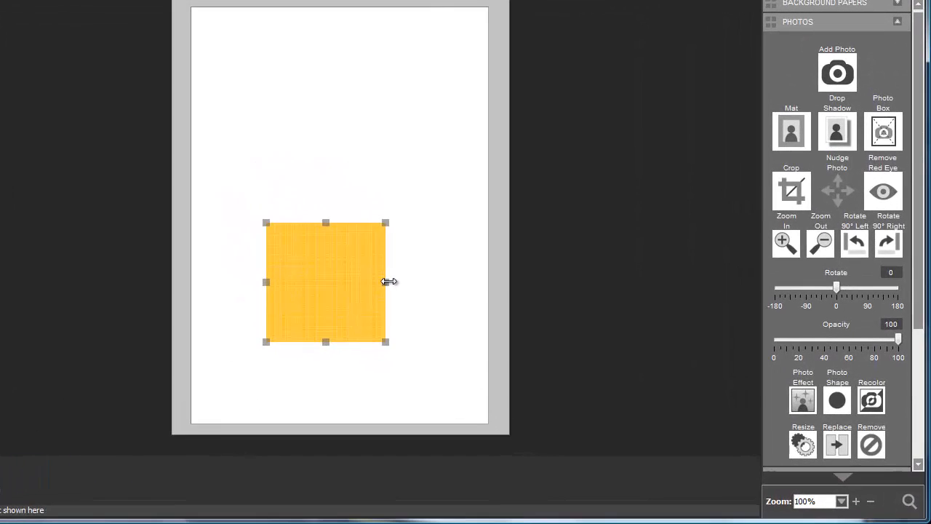
drag(389, 282, 465, 281)
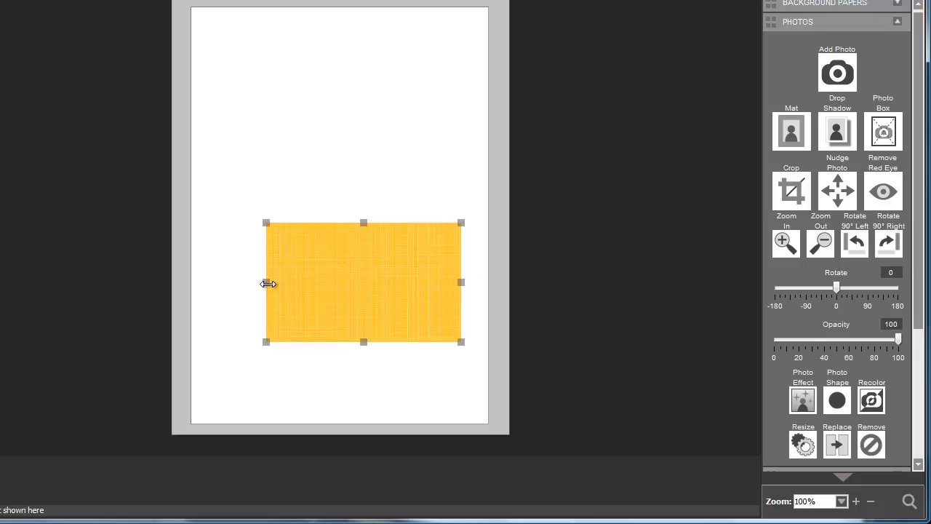
drag(266, 281, 202, 282)
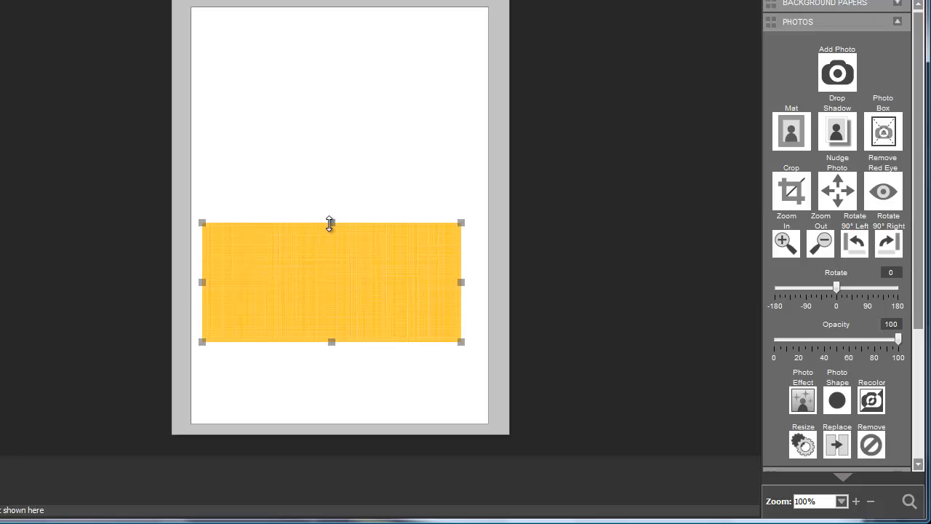
drag(330, 222, 326, 266)
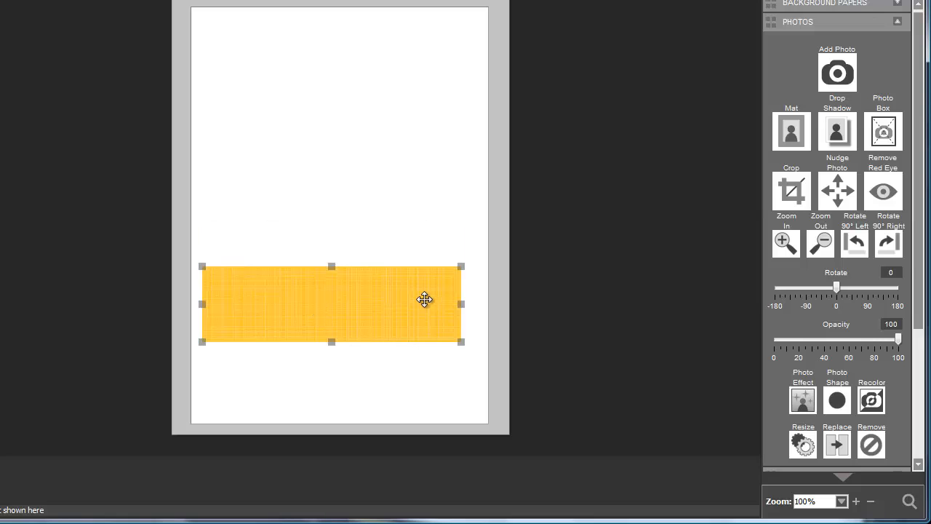
drag(463, 301, 444, 301)
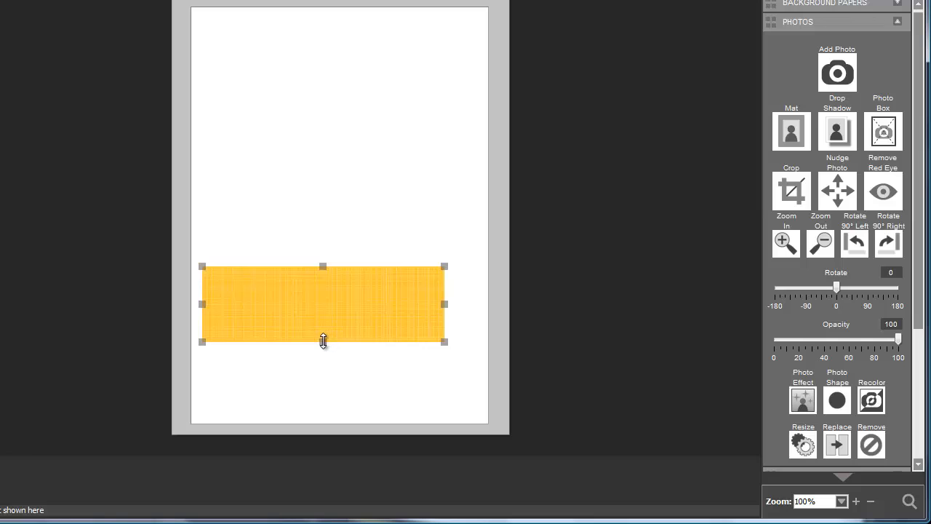
drag(324, 342, 324, 350)
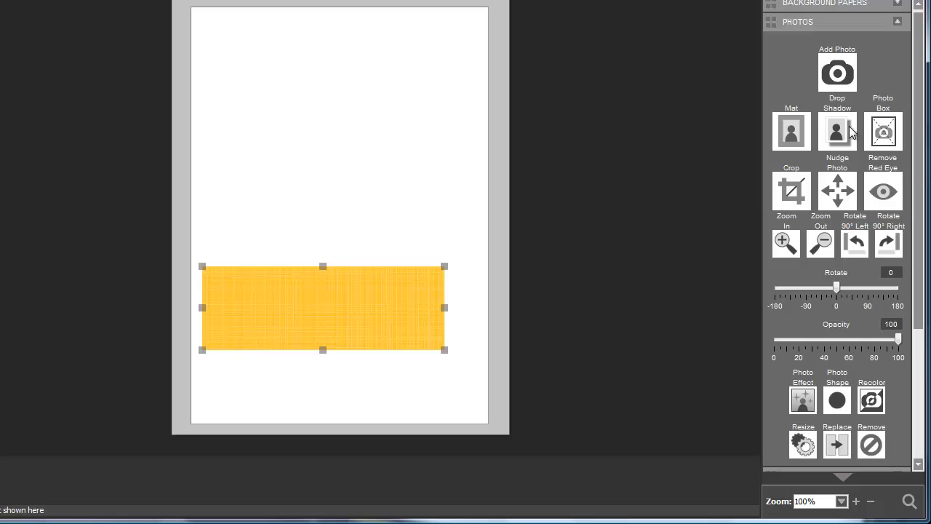
Round all four corners of the yellow rectangle with a radius of 25
right_click(346, 297)
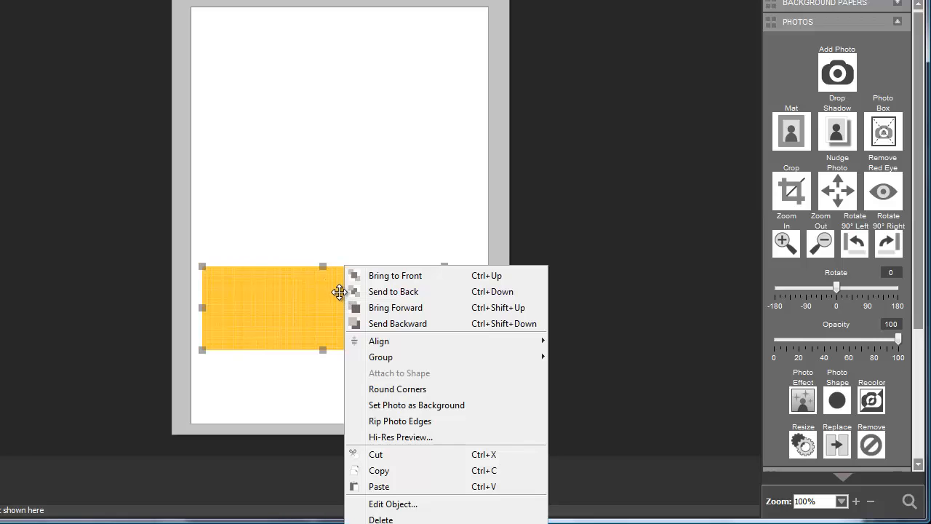
click(397, 389)
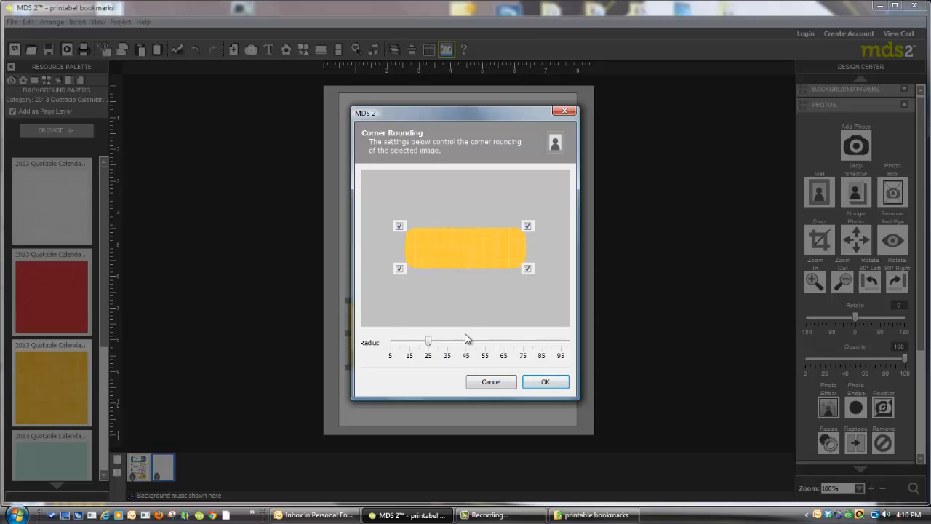
click(552, 383)
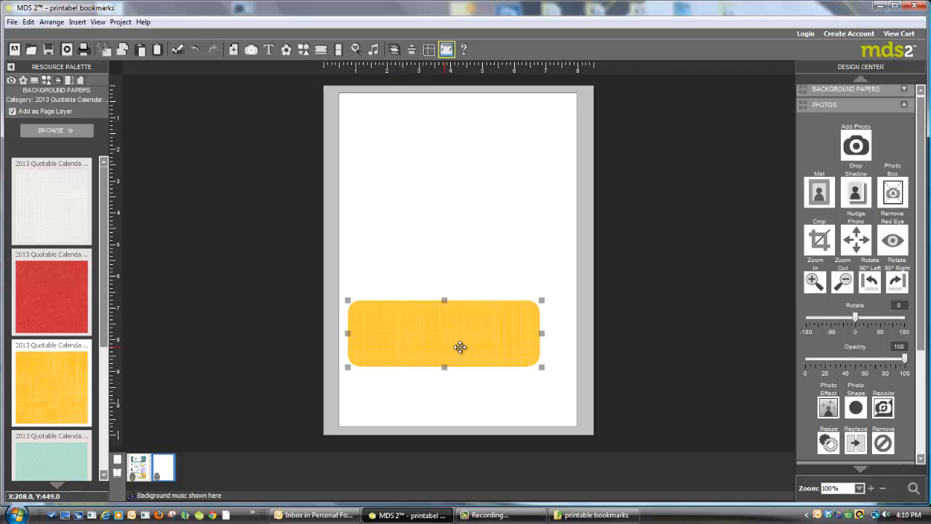
Switch the background papers to the Card Stock category
click(67, 134)
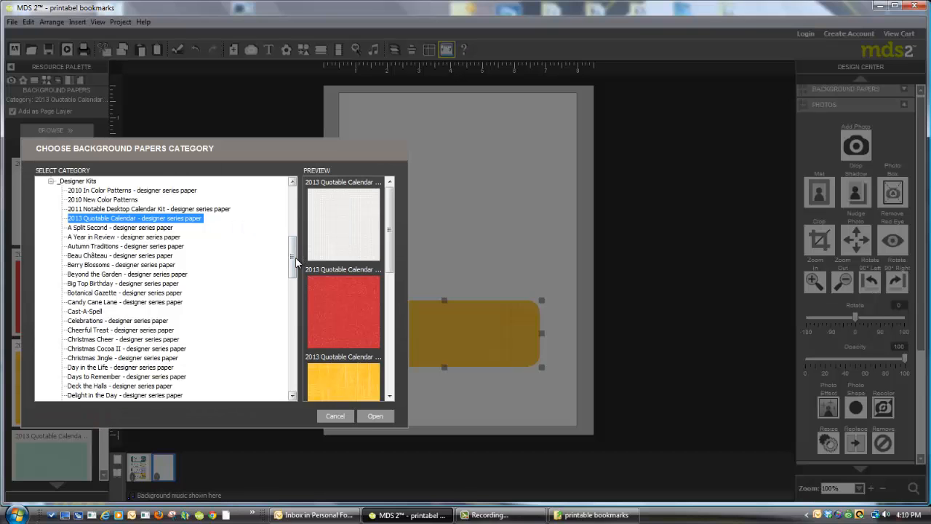
drag(298, 266, 292, 202)
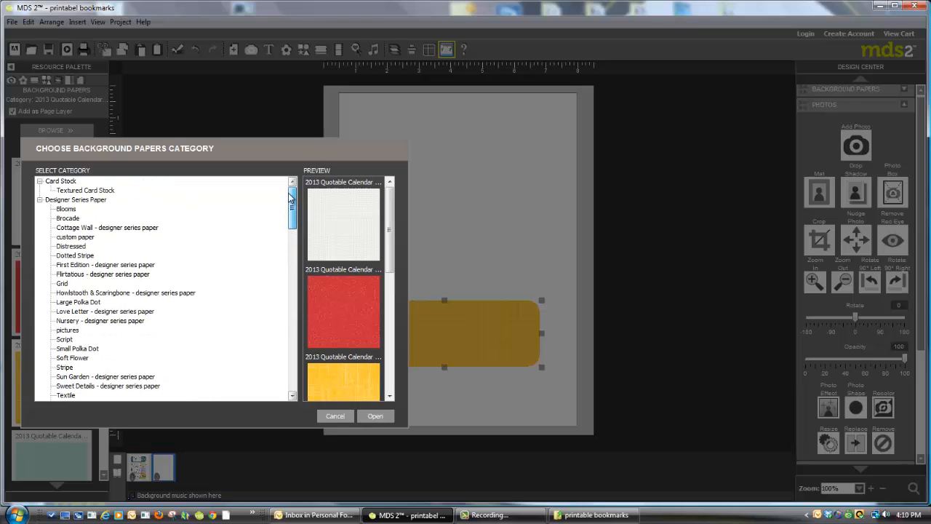
click(62, 182)
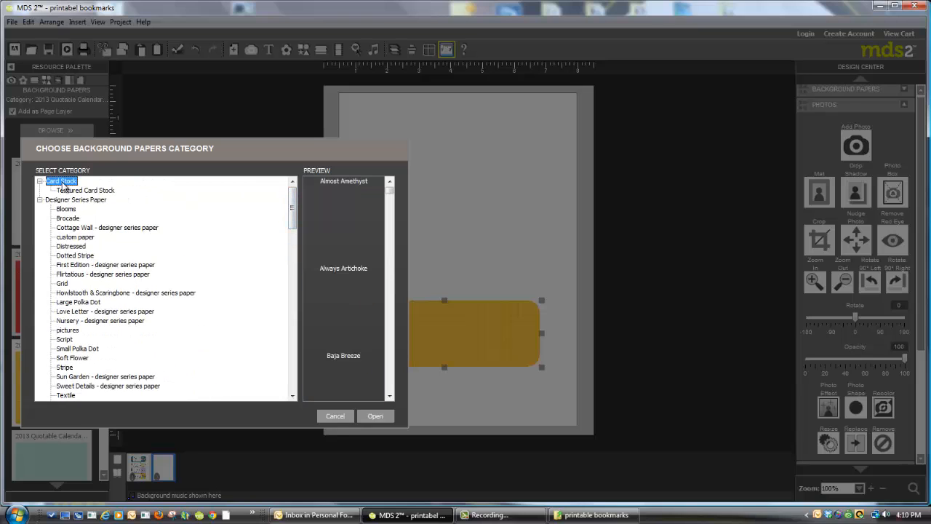
click(374, 416)
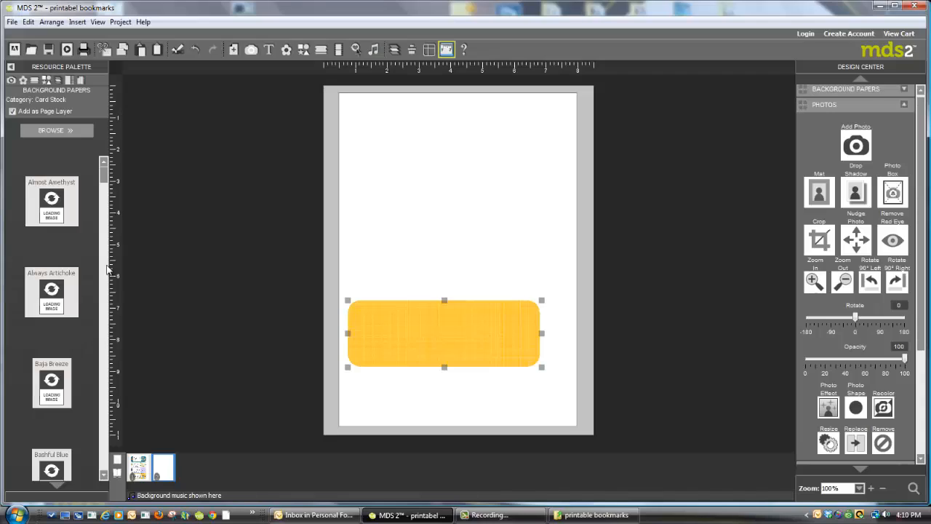
Place Whisper White card stock on the yellow rectangle and reduce its height to fit within the yellow, about 3 by 1.7 inches
drag(106, 178, 106, 458)
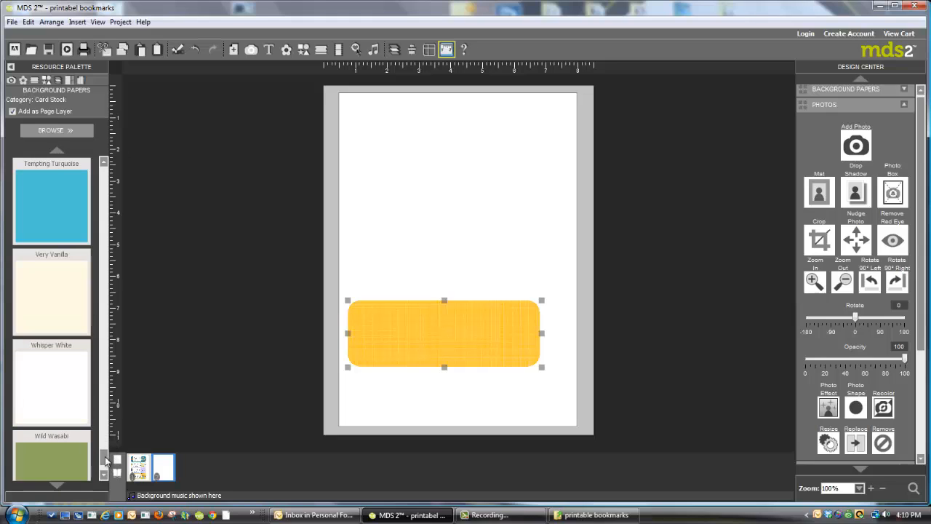
drag(44, 382, 426, 343)
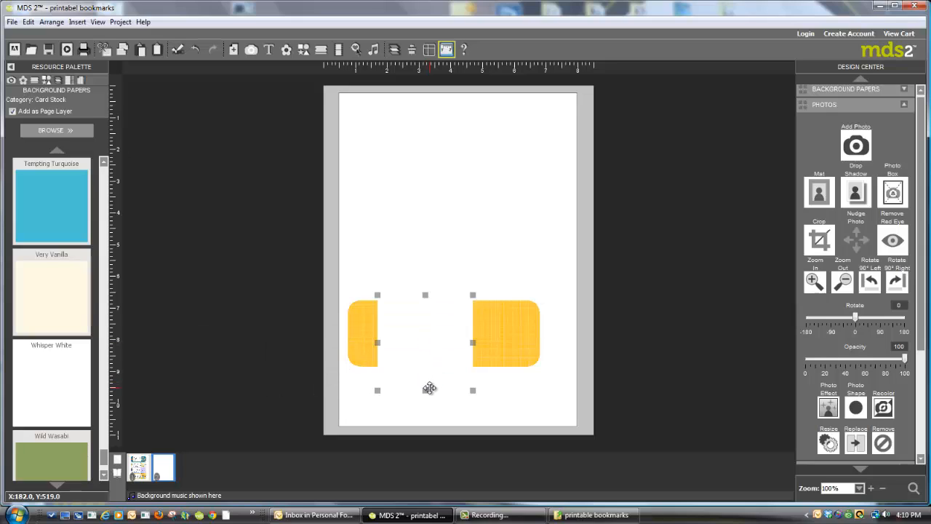
drag(429, 388, 428, 362)
drag(425, 295, 428, 309)
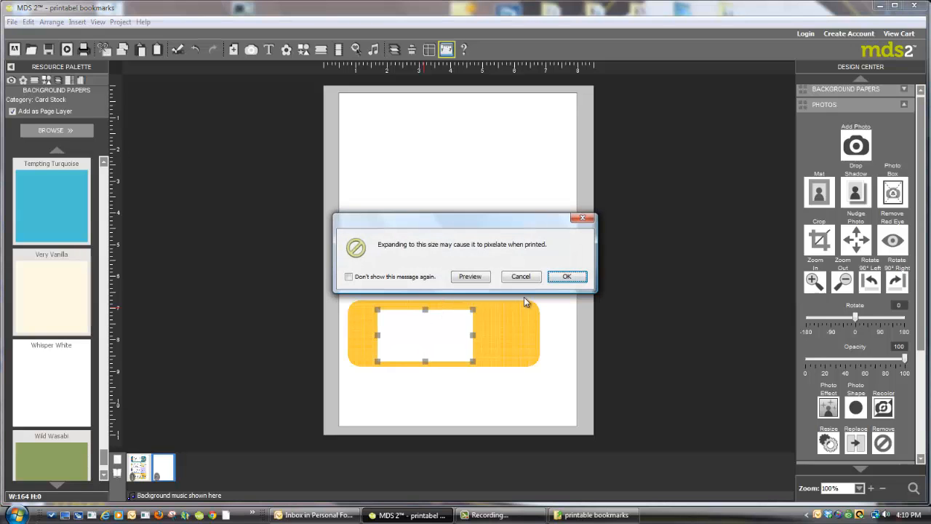
click(565, 277)
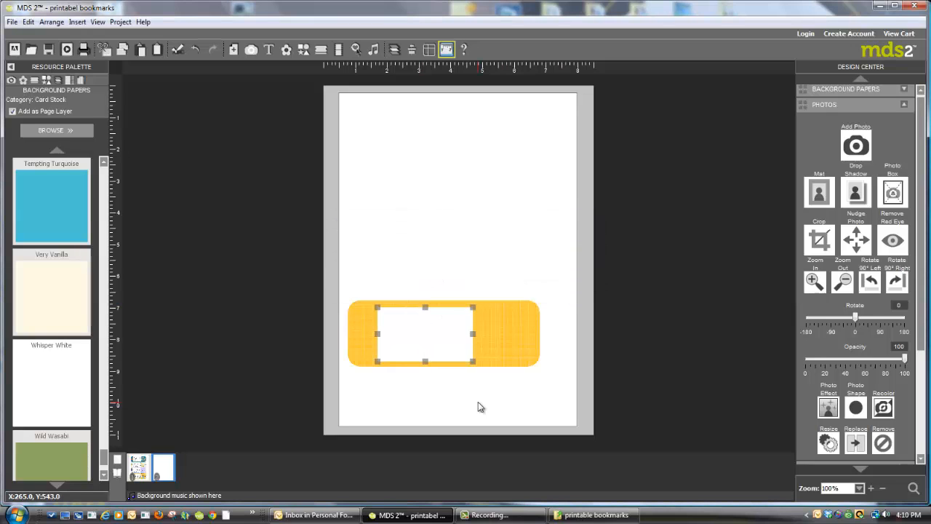
Add the "C is for Coloring - b" bear stamp near the top of the page
click(35, 82)
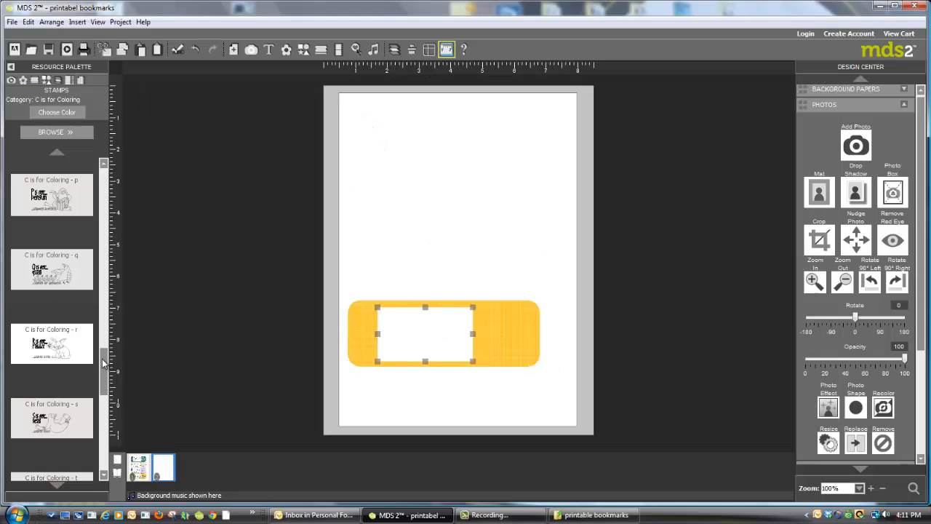
drag(103, 362, 107, 186)
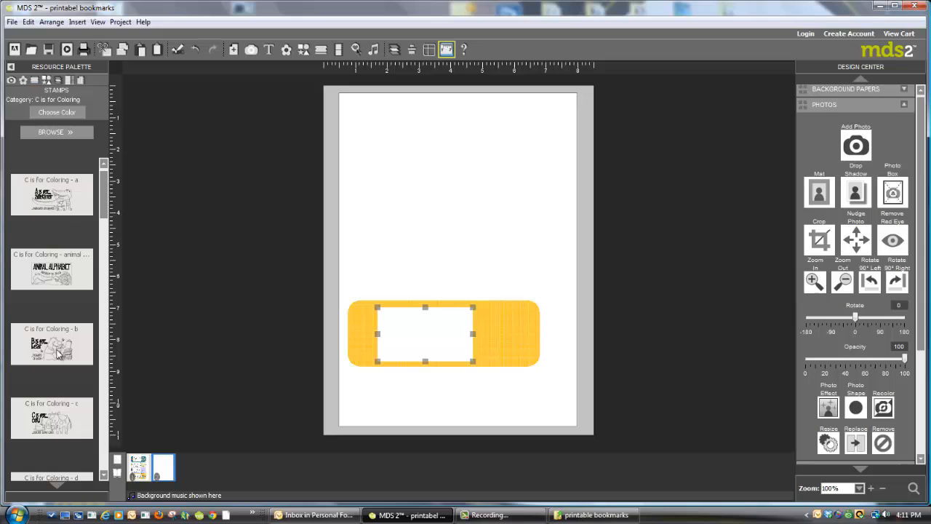
drag(56, 357, 435, 171)
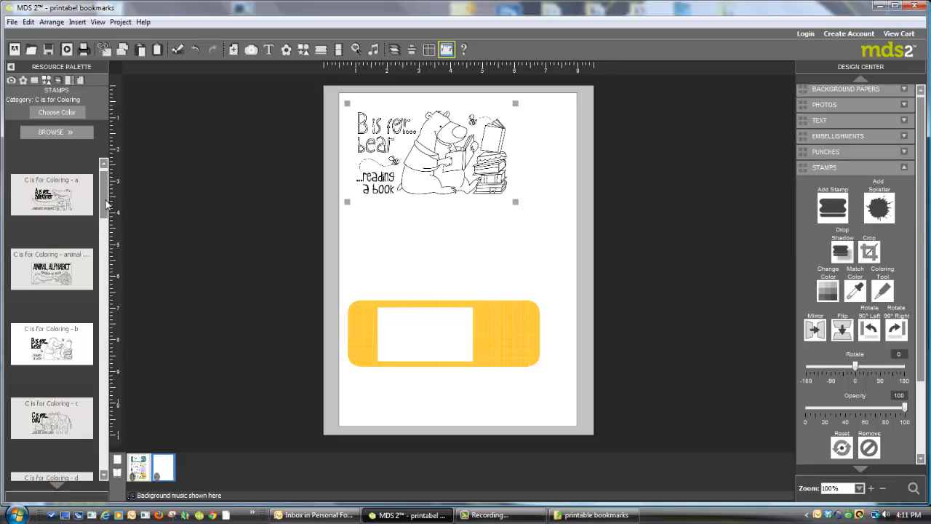
Add the "C is for Coloring - r" rabbit stamp between the bear stamp and the yellow rectangle
drag(106, 202, 106, 304)
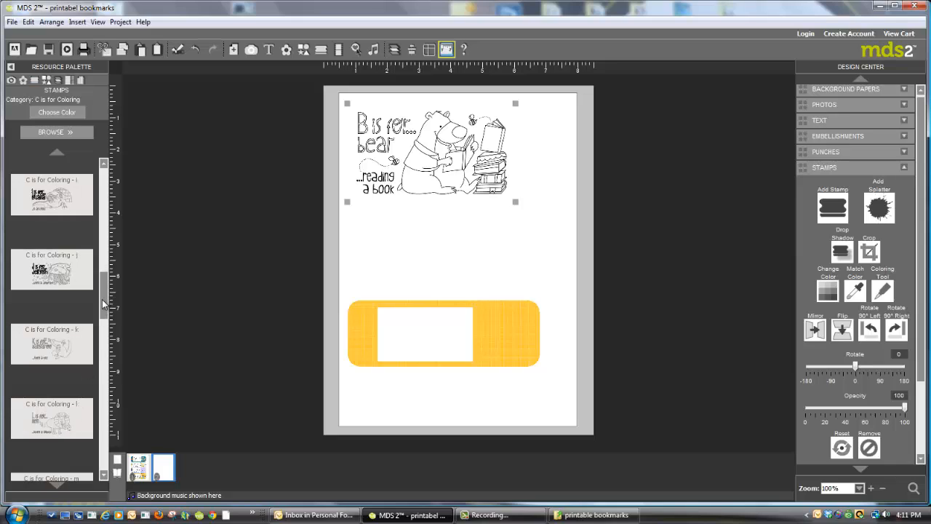
drag(104, 304, 109, 401)
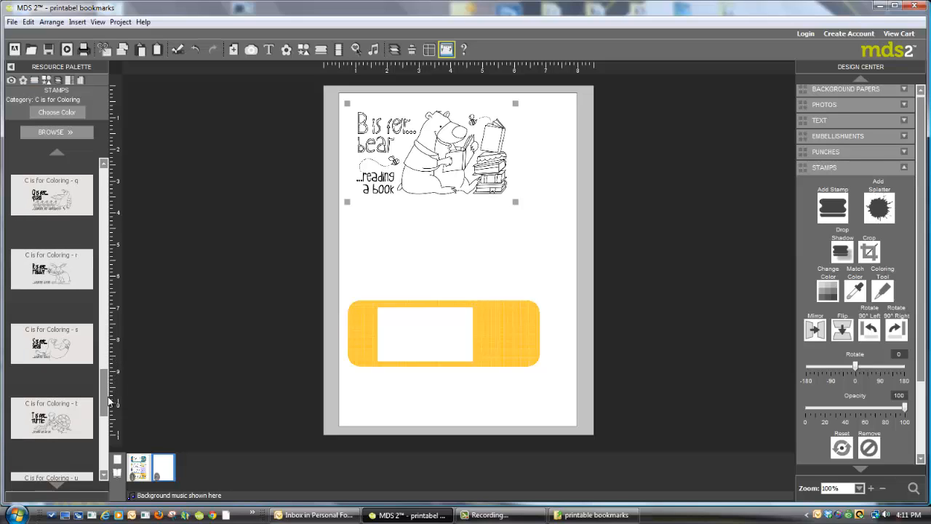
drag(51, 282, 469, 280)
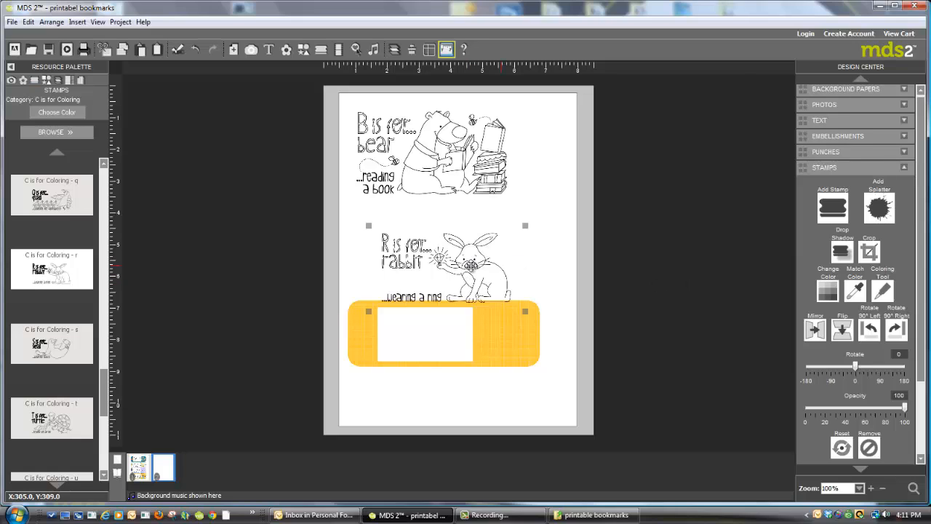
Paint over the ring and the words "...wearing a ring" on the rabbit stamp in white with the Coloring Tool
click(882, 292)
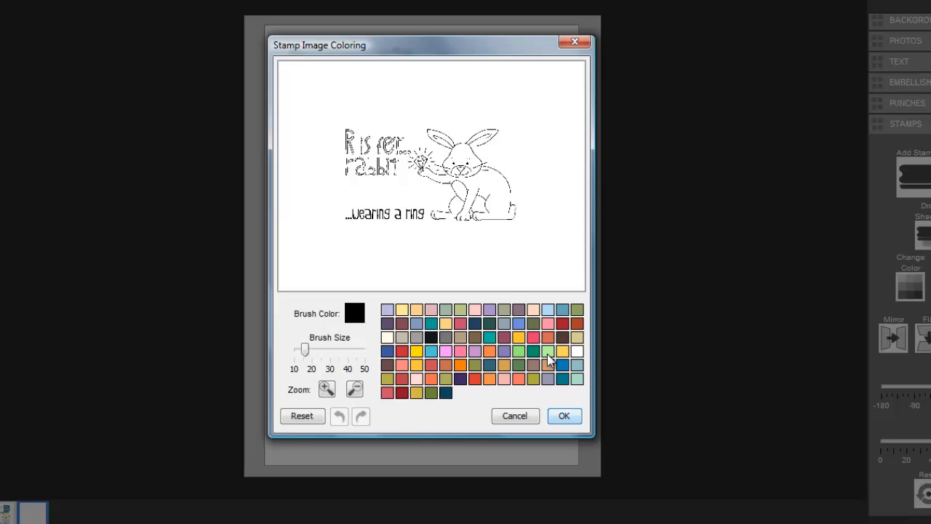
click(578, 350)
mouse_move(359, 228)
mouse_down()
mouse_move(378, 207)
mouse_move(379, 226)
mouse_move(386, 206)
mouse_move(391, 221)
mouse_move(397, 207)
mouse_move(401, 224)
mouse_move(418, 204)
mouse_move(421, 219)
mouse_move(416, 169)
mouse_up()
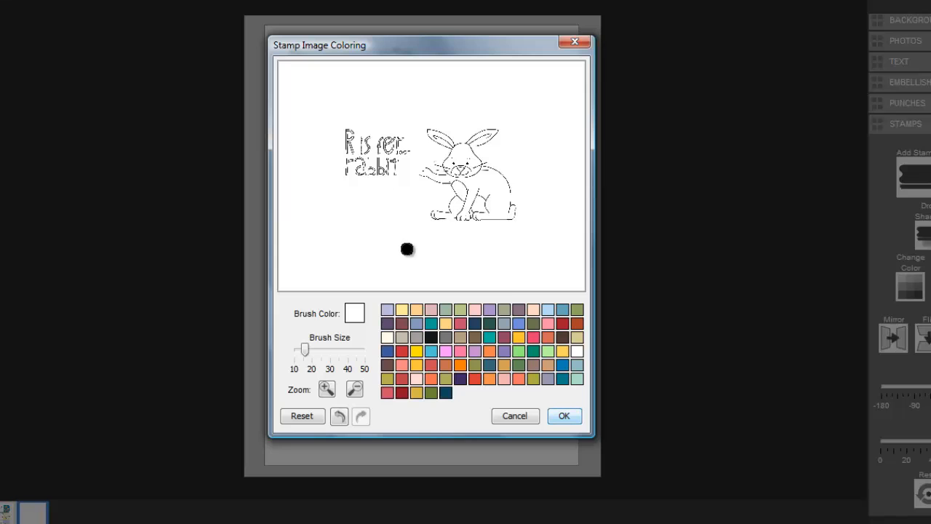
click(559, 415)
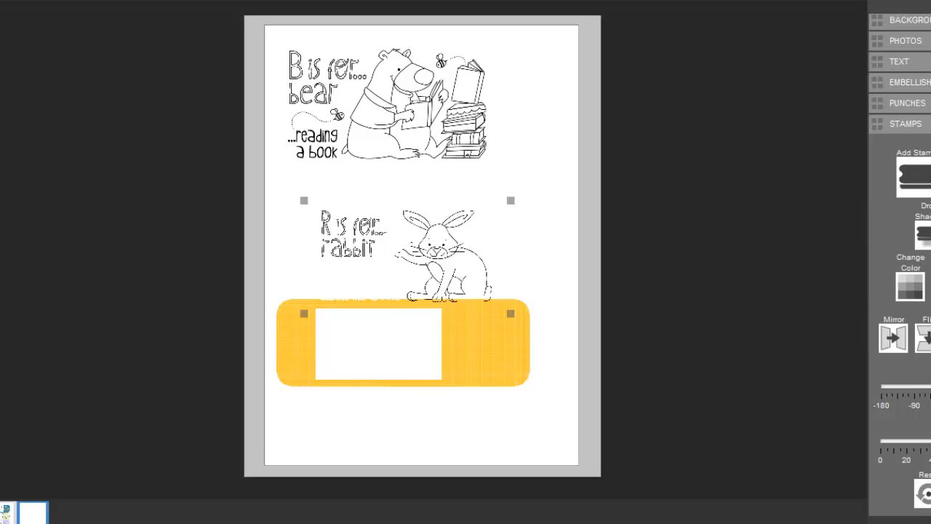
Reopen the rabbit stamp for coloring and zoom in to inspect the painted-over areas
double_click(483, 298)
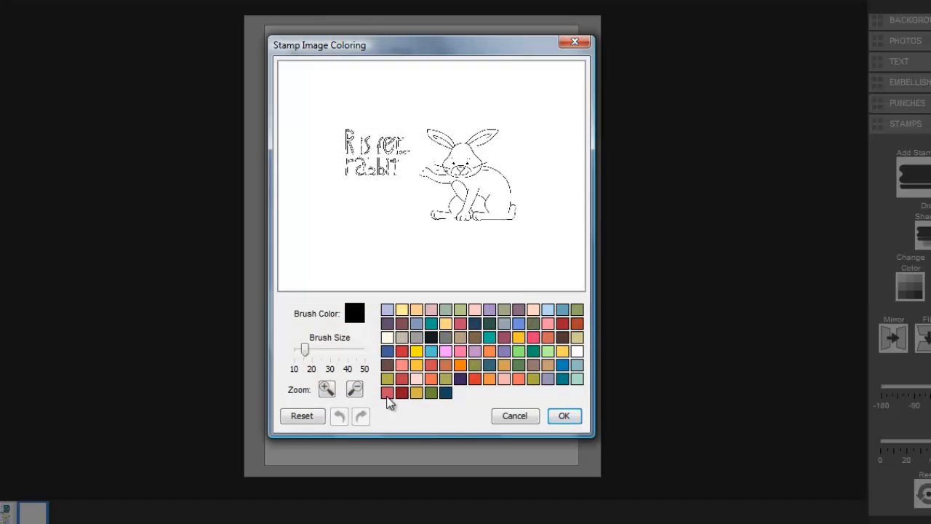
click(328, 390)
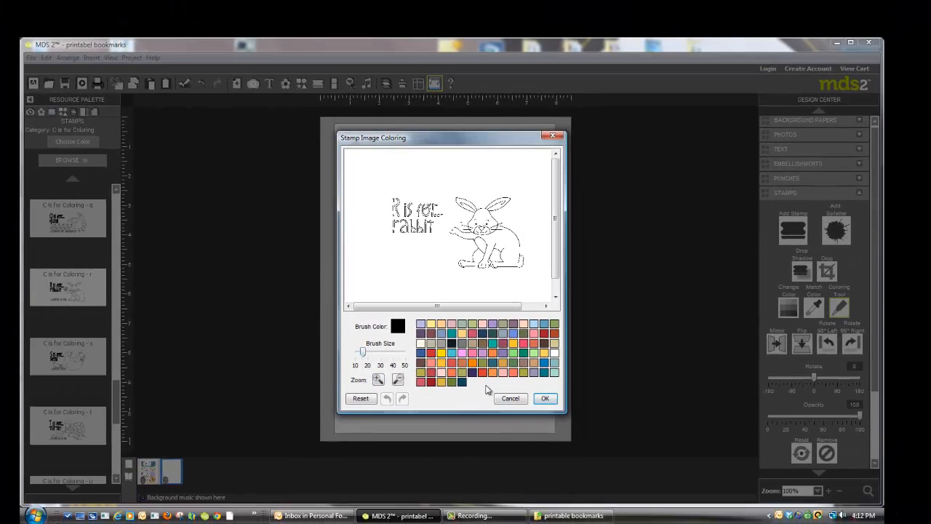
click(546, 399)
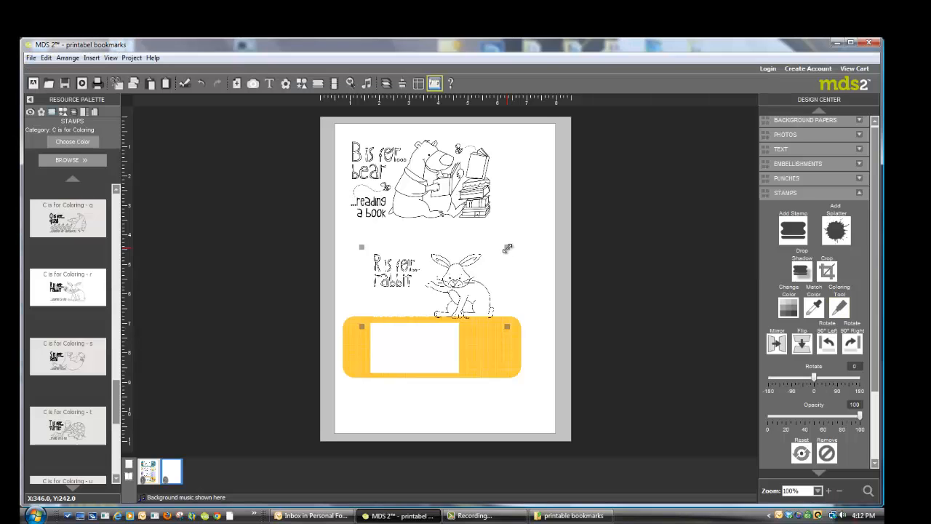
Shrink the rabbit stamp and fit it inside the white panel on the yellow bookmark
drag(507, 248, 419, 339)
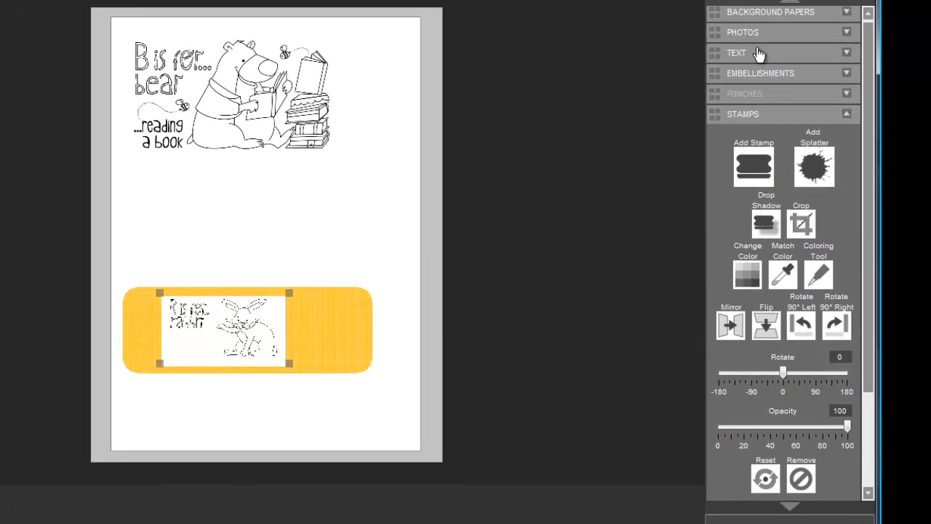
Add a text box to the page reading "reading...reading...reading"
click(757, 52)
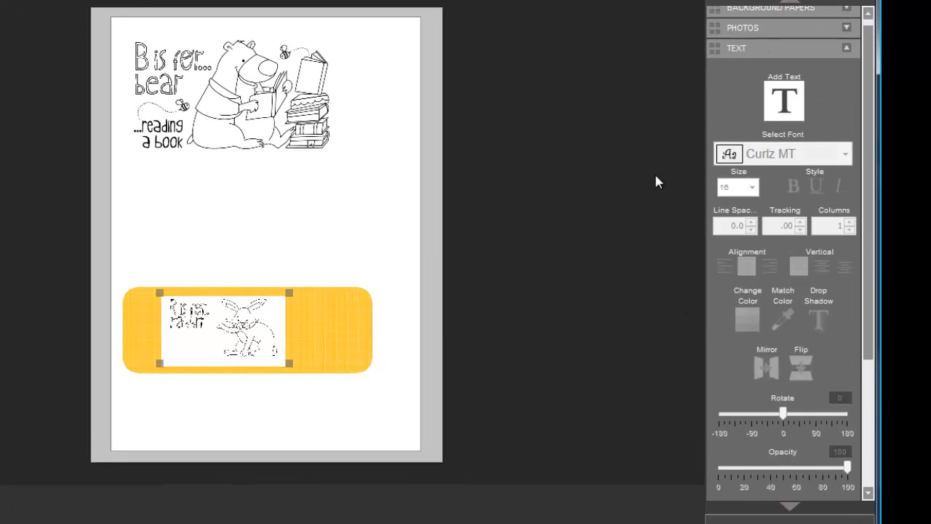
click(793, 109)
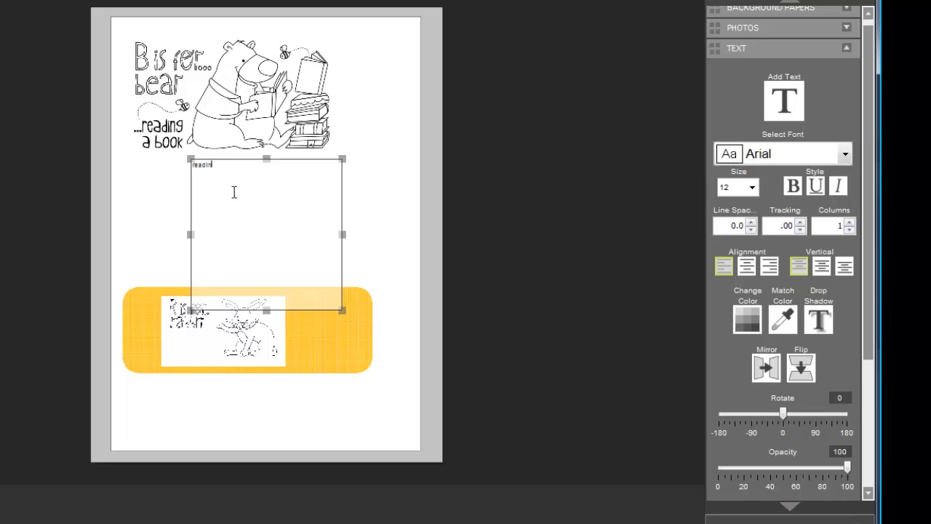
text(reading...reading )
text(..reading)
Format the whole "reading...reading...reading" text in the Curlz MT font at size 16
drag(279, 167, 188, 165)
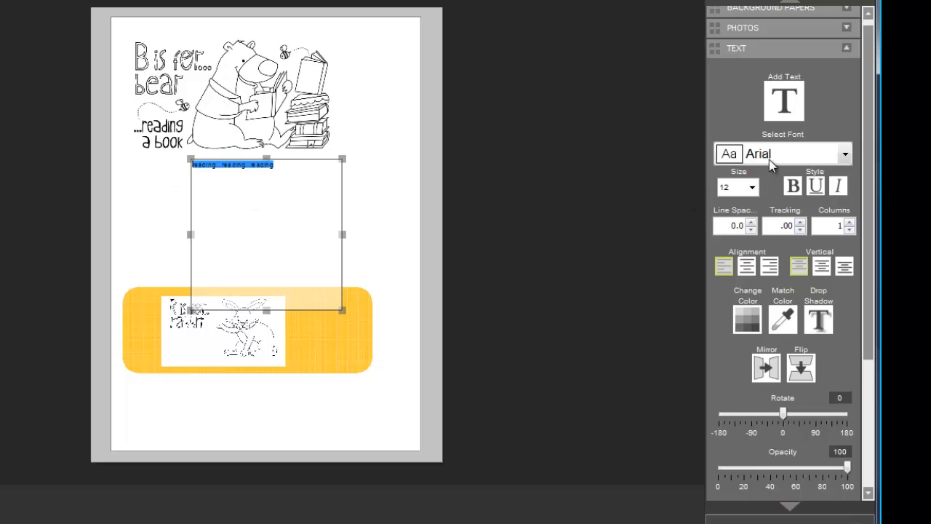
click(797, 157)
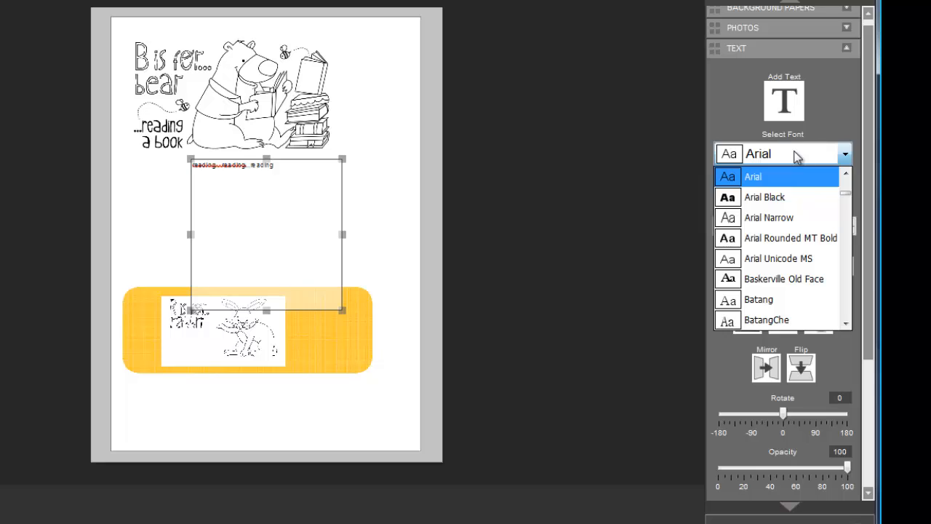
text(cr)
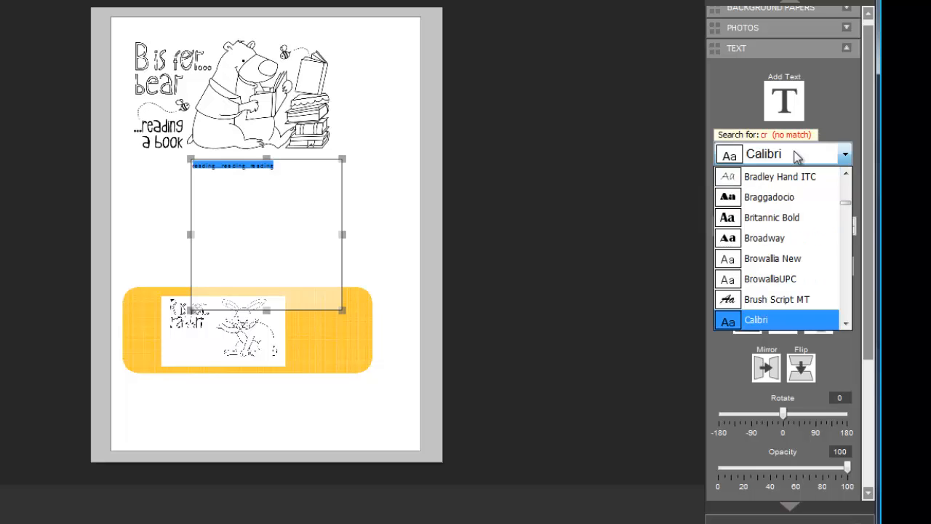
key(BackSpace)
text(ur)
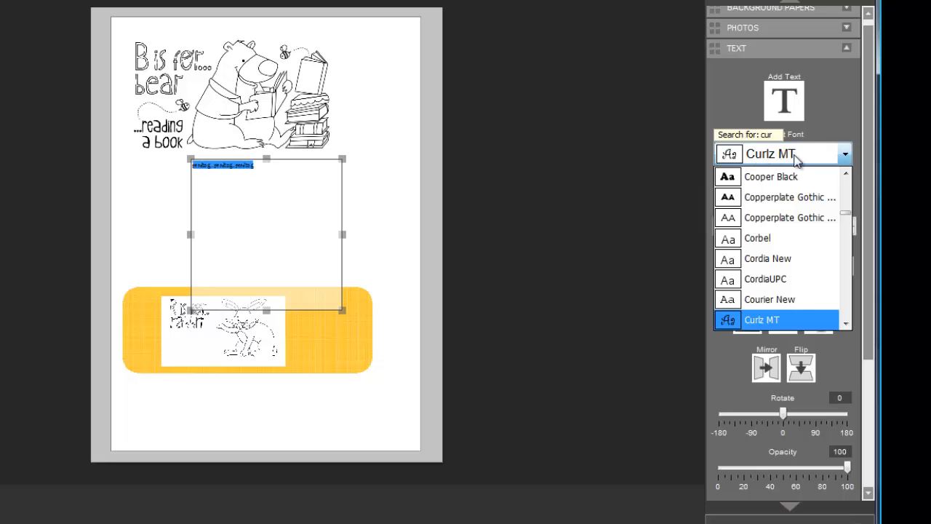
key(Return)
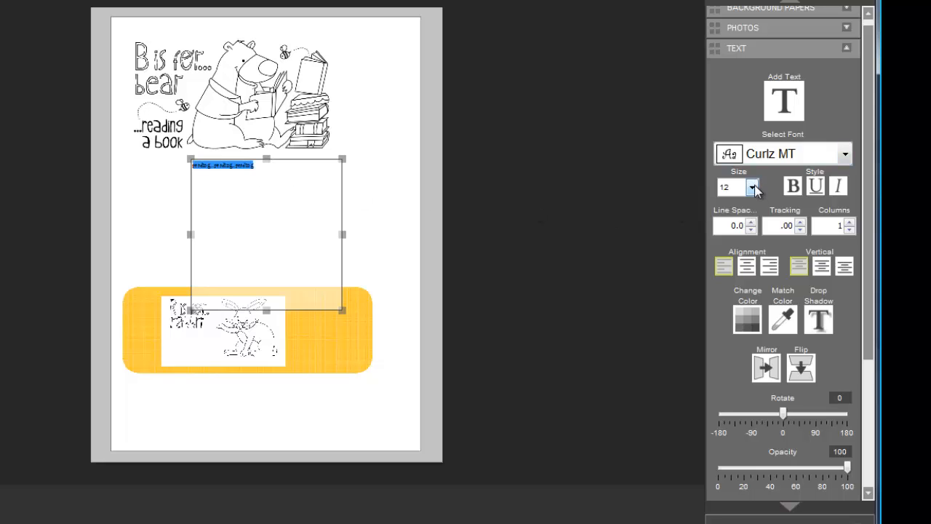
click(753, 187)
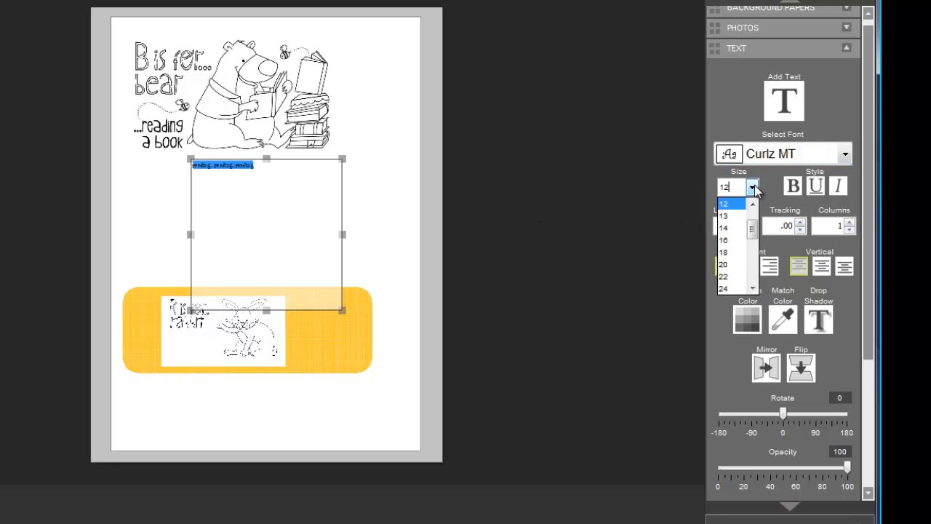
click(732, 240)
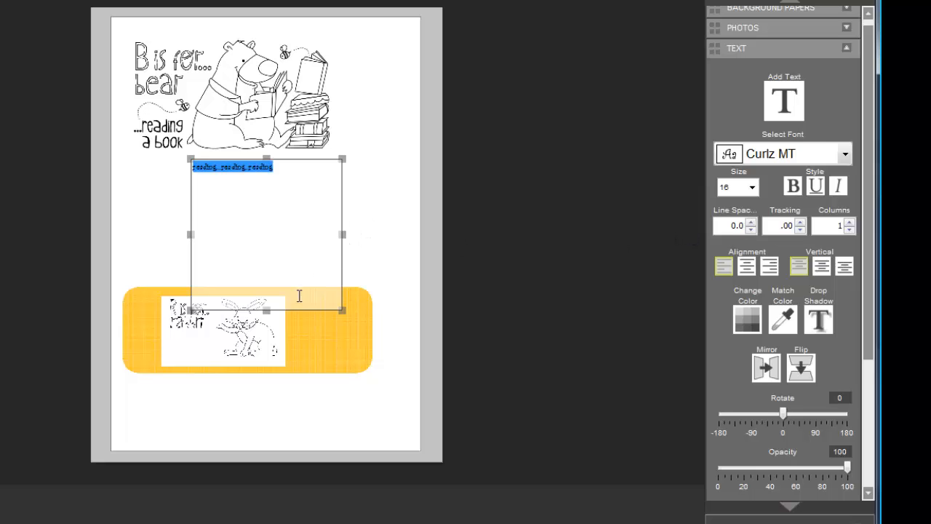
click(291, 257)
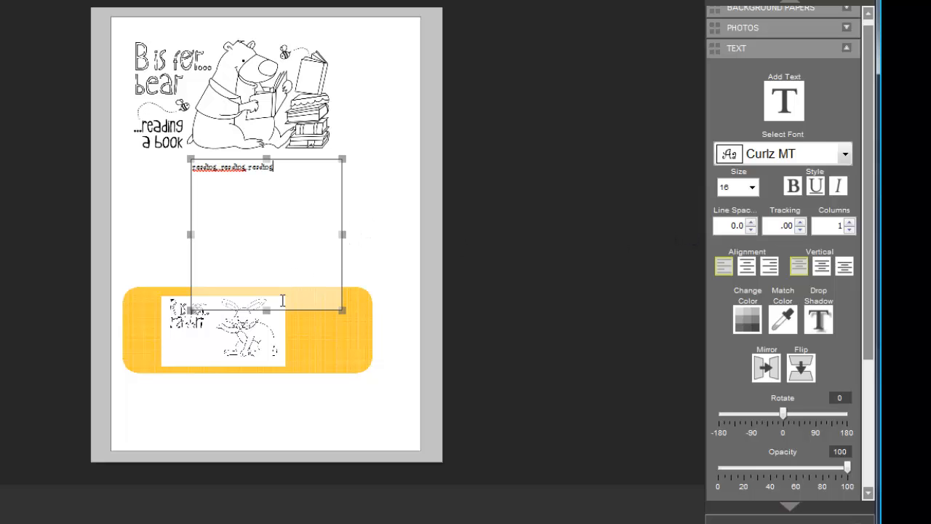
click(387, 224)
Move the text box below the words "R is for... rabbit" and resize it so the text wraps onto two lines
click(243, 167)
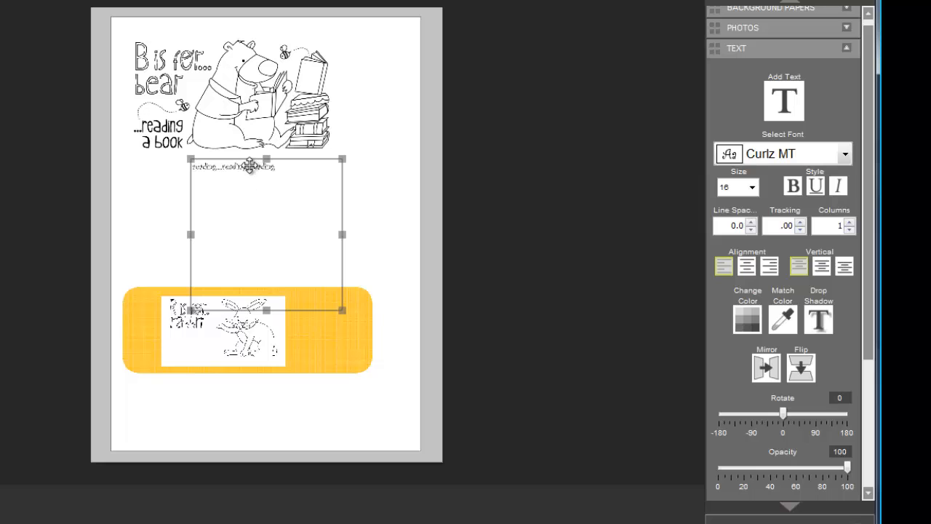
drag(250, 166, 227, 340)
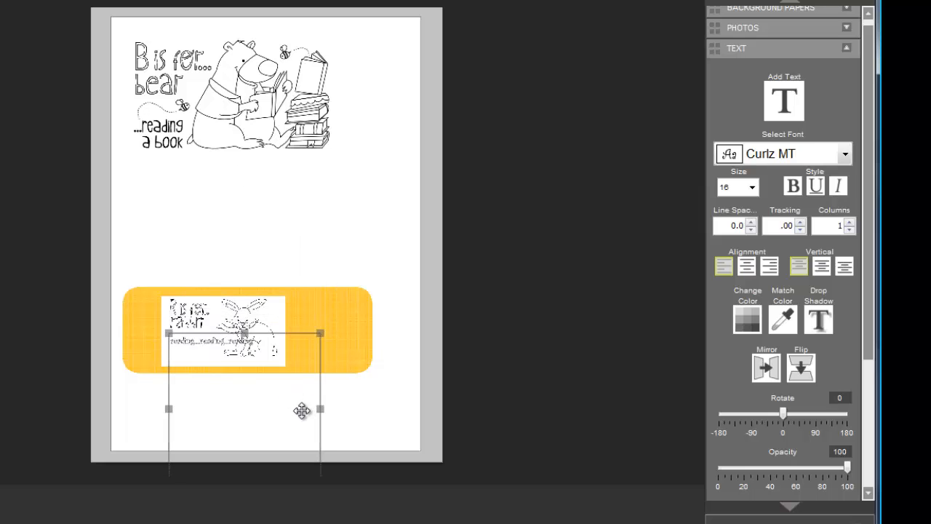
drag(318, 409, 227, 399)
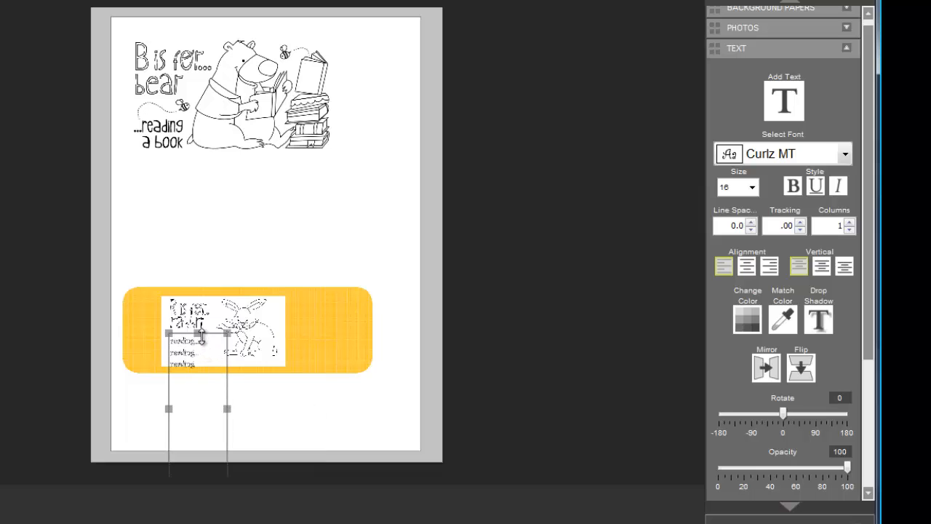
drag(200, 336, 197, 358)
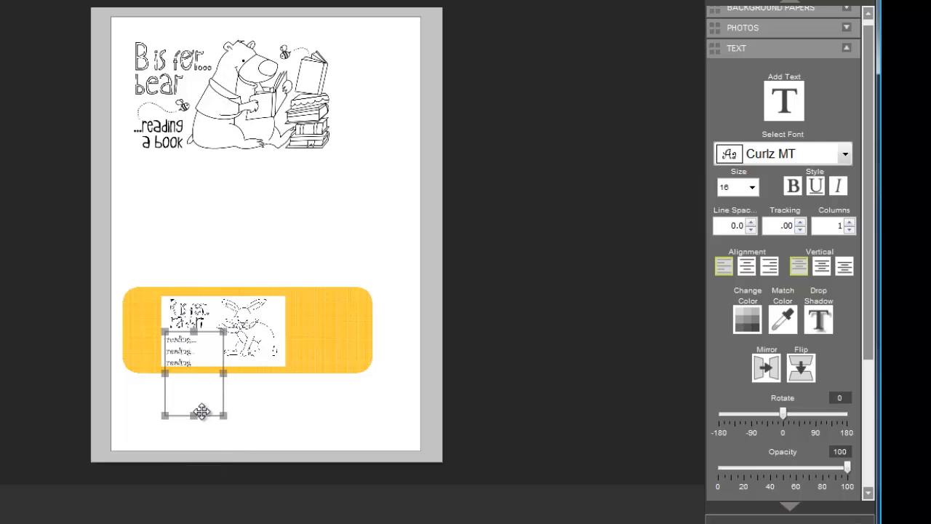
drag(201, 413, 243, 353)
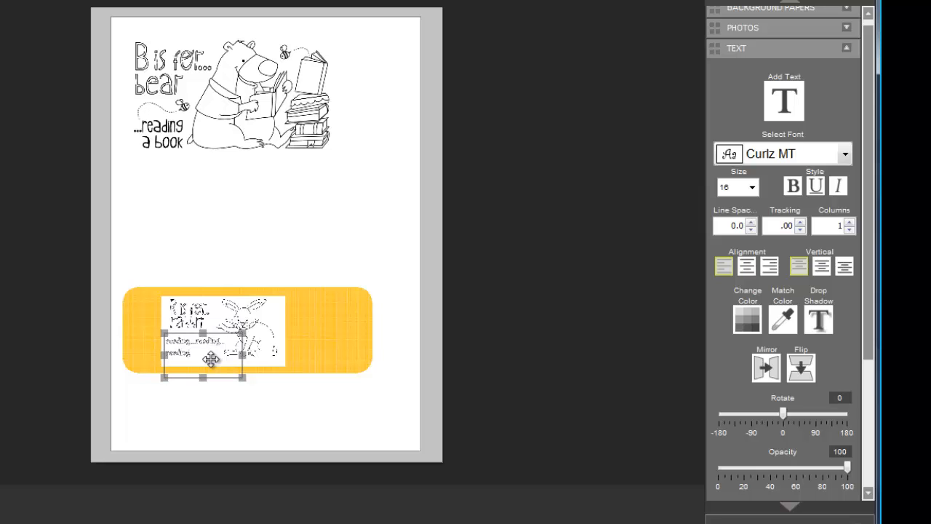
Centre the reading text horizontally in its box, nudge the box into place on the white panel and deselect it
click(744, 268)
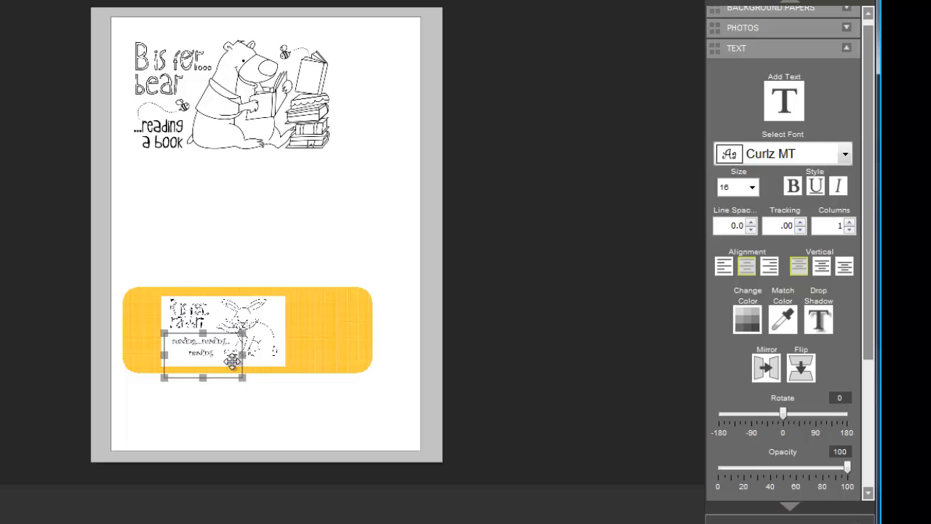
drag(229, 361, 225, 362)
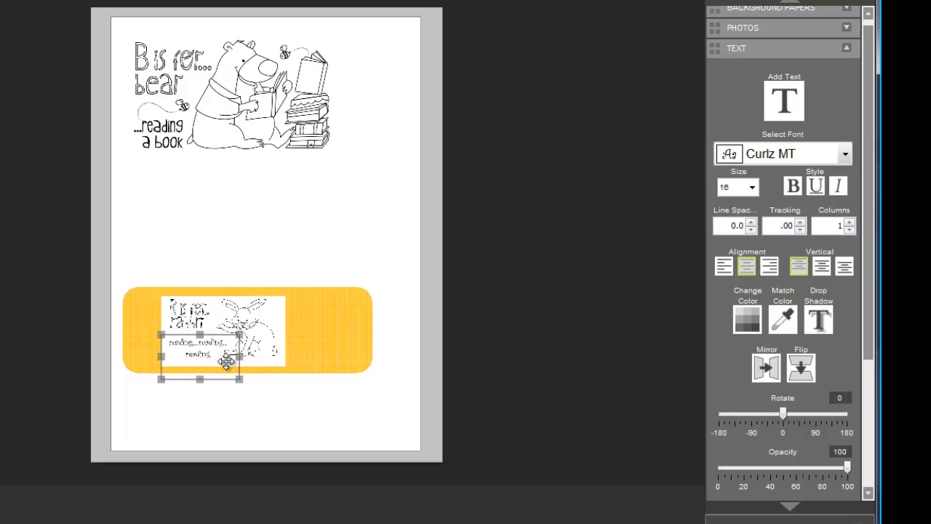
click(316, 299)
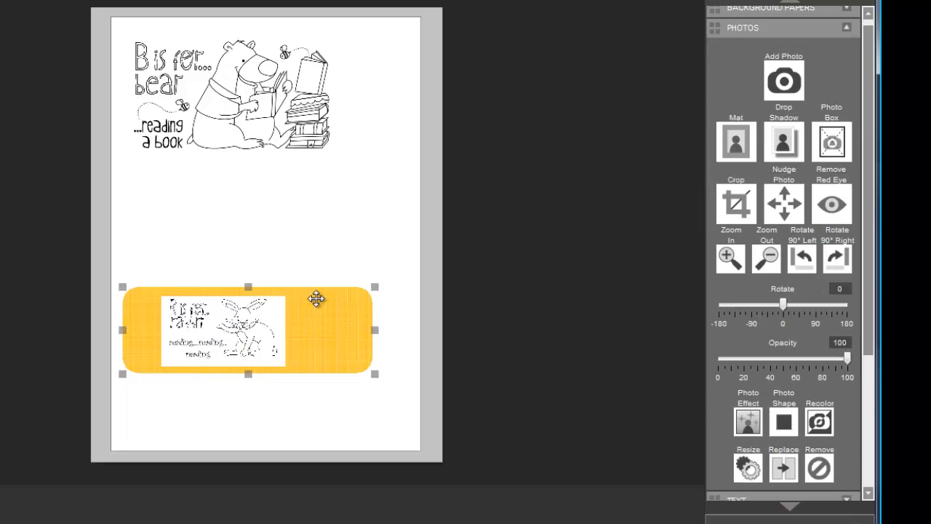
click(347, 431)
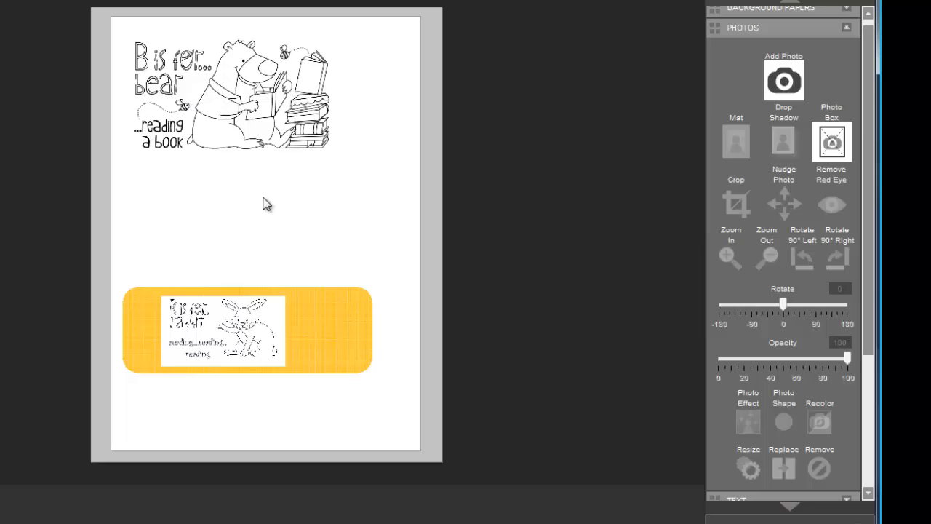
Duplicate the rounded yellow bookmark background and place the copy directly above the original
click(341, 339)
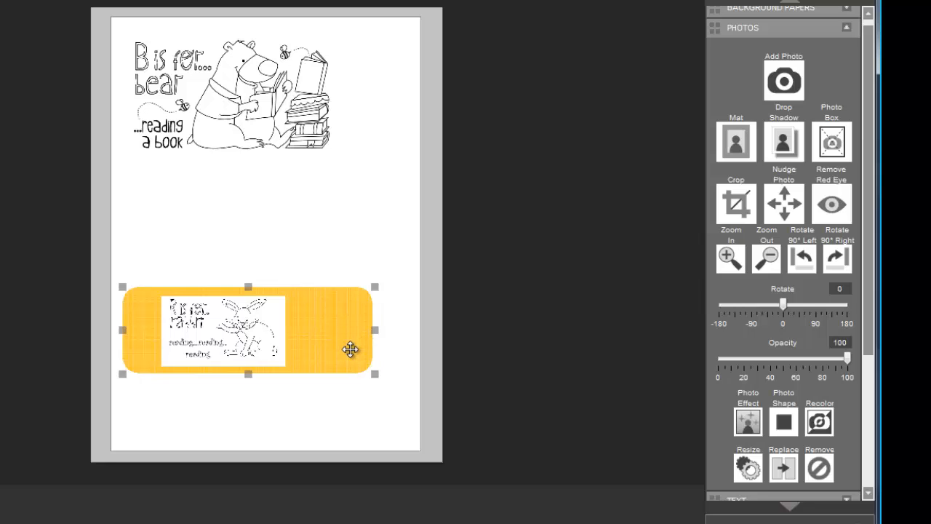
right_click(345, 342)
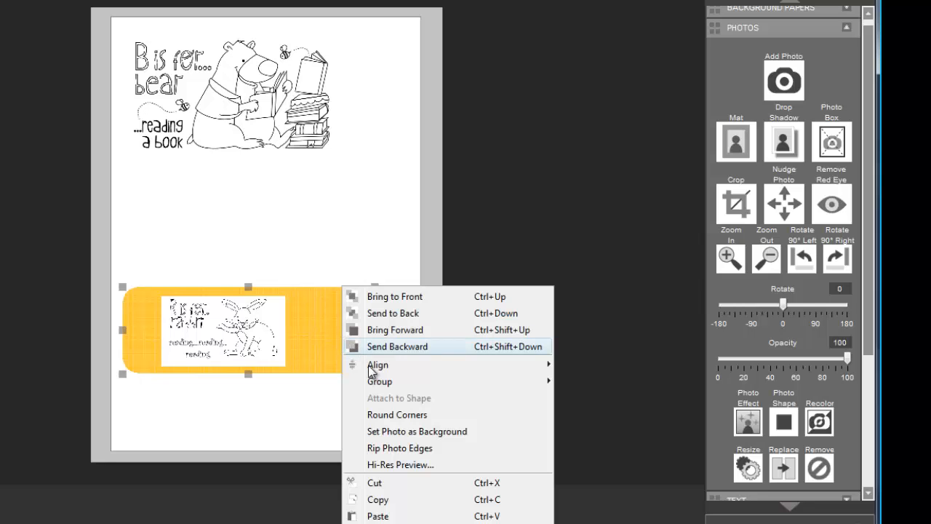
click(386, 500)
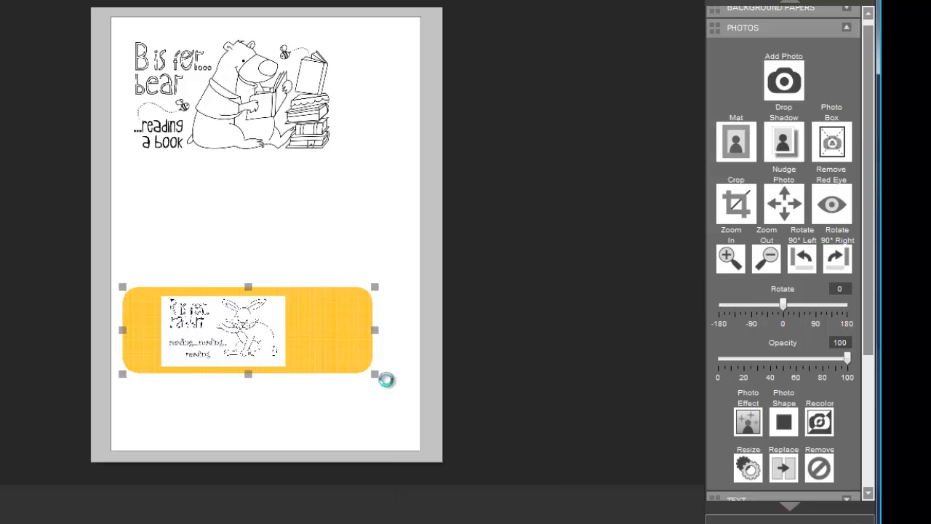
right_click(299, 242)
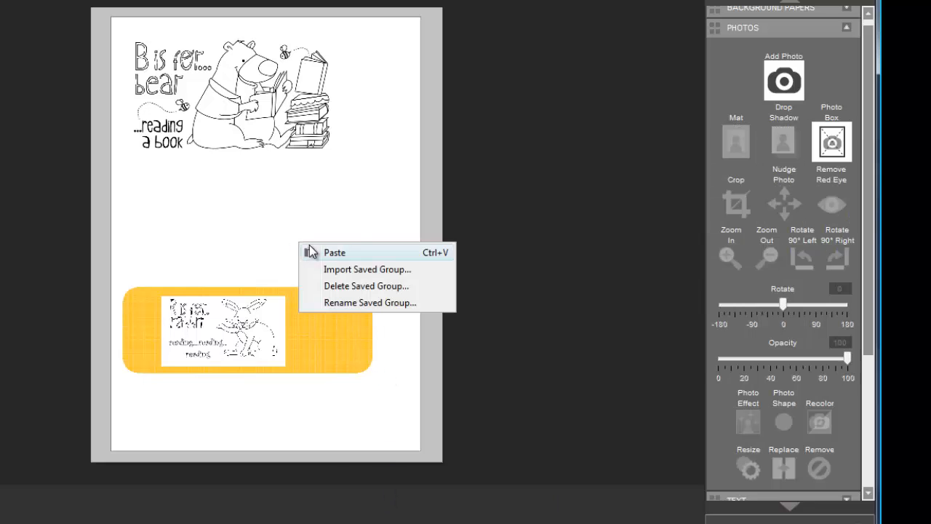
click(332, 251)
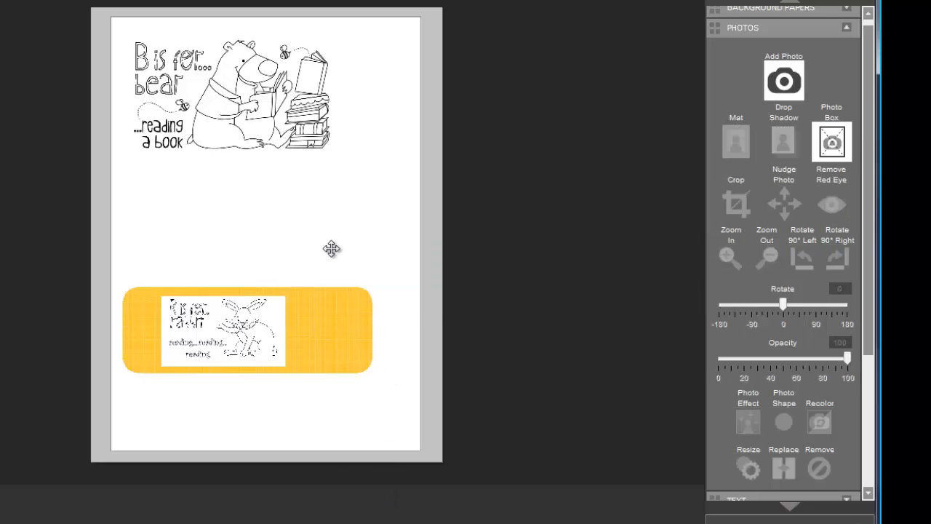
drag(332, 321, 329, 246)
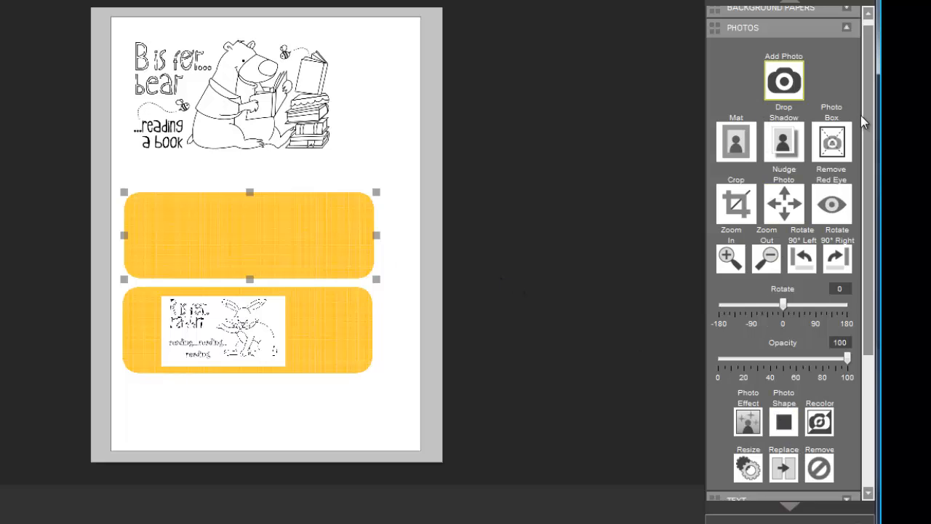
Recolor the duplicated bookmark background with the blue swatch
click(820, 422)
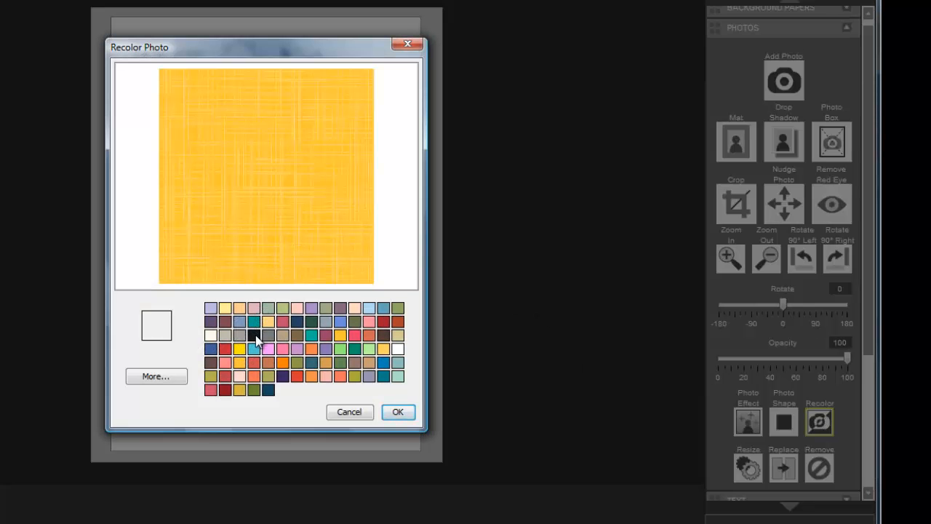
click(211, 352)
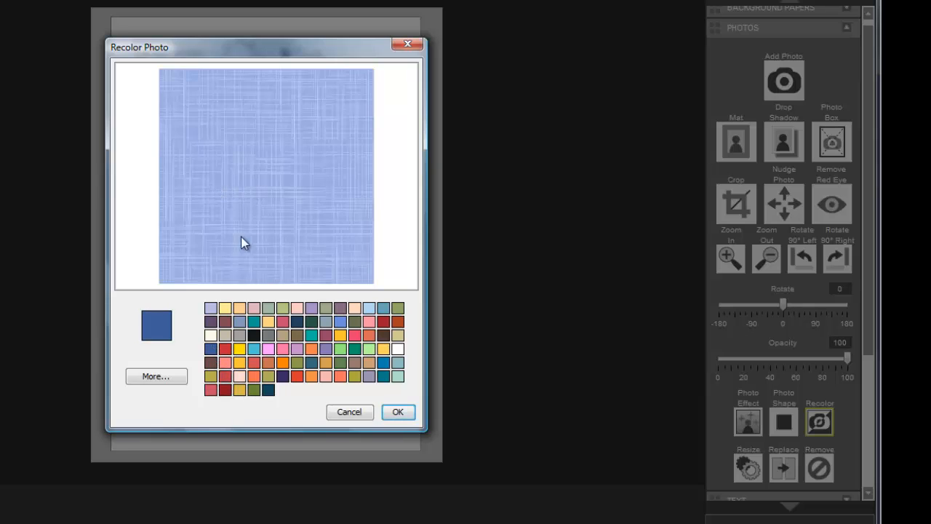
click(393, 412)
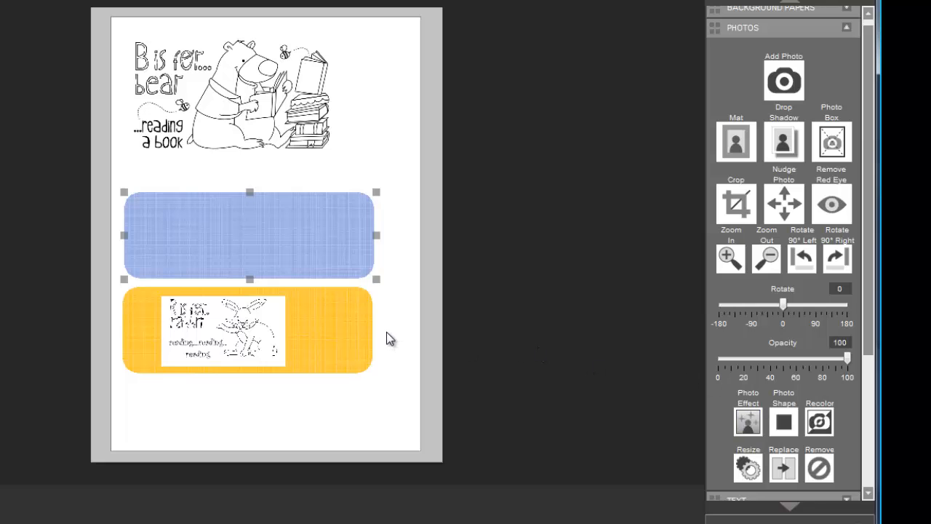
Duplicate the yellow bookmark's white panel and place the copy at the matching position on the blue bookmark
click(280, 314)
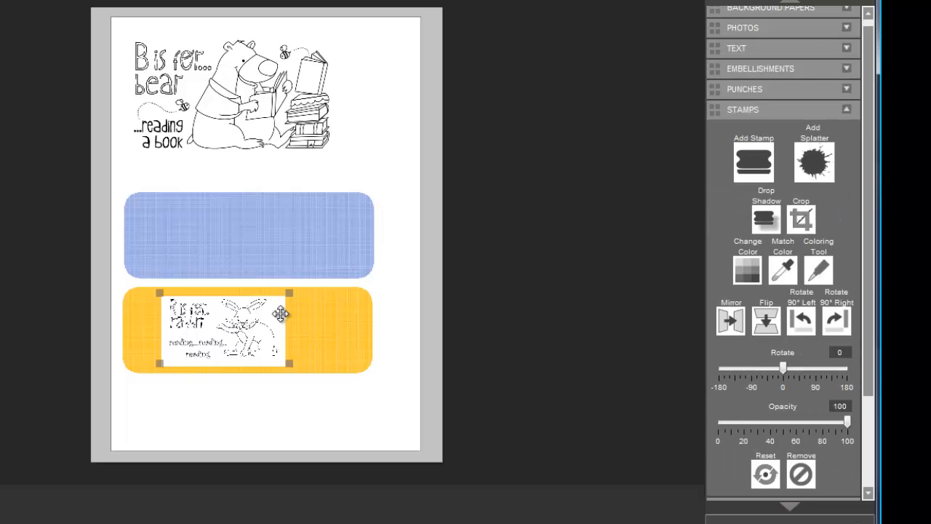
right_click(280, 313)
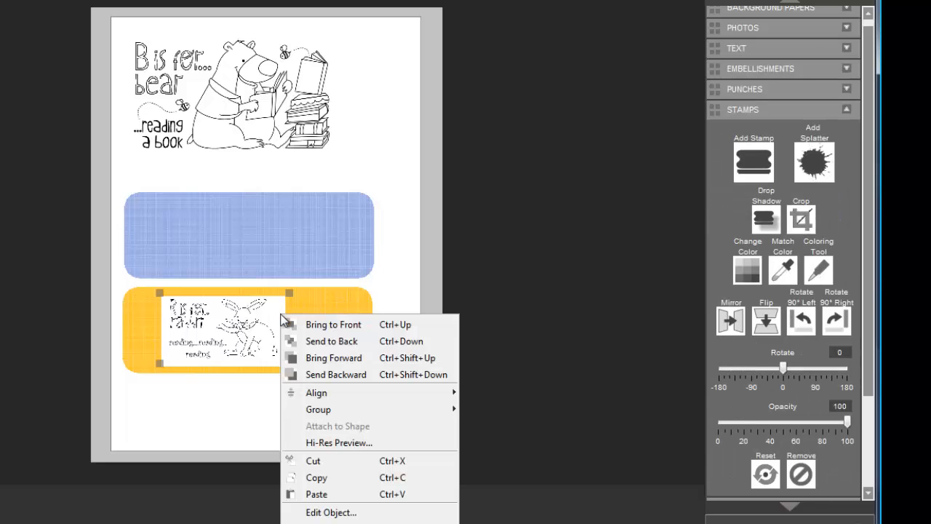
click(329, 478)
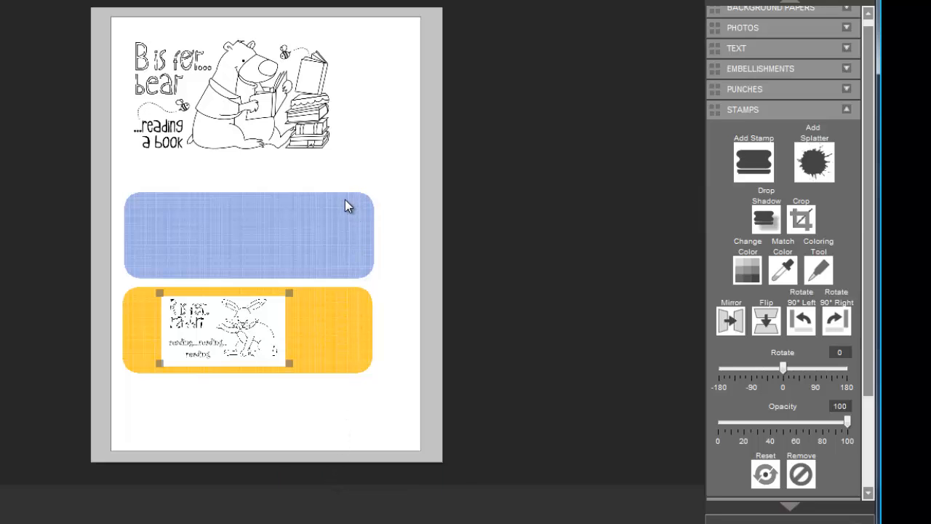
click(335, 261)
right_click(335, 260)
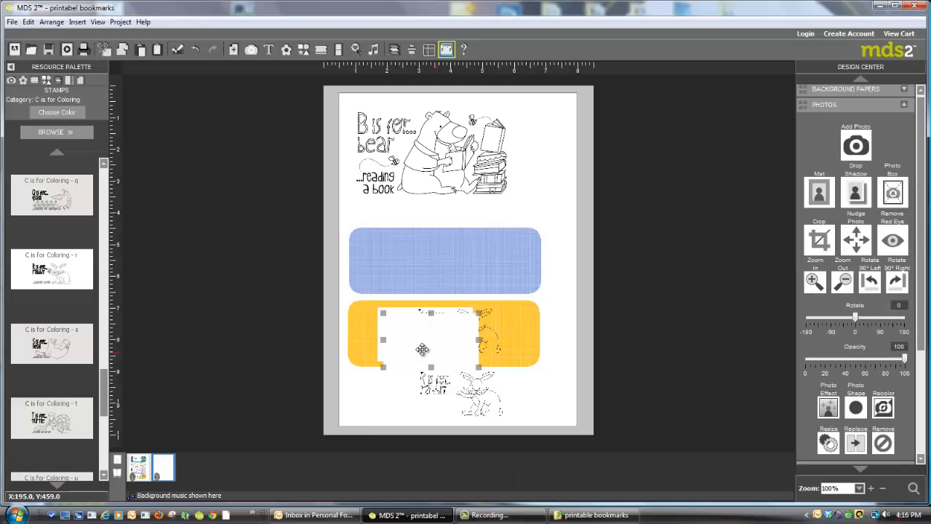
drag(423, 349, 416, 257)
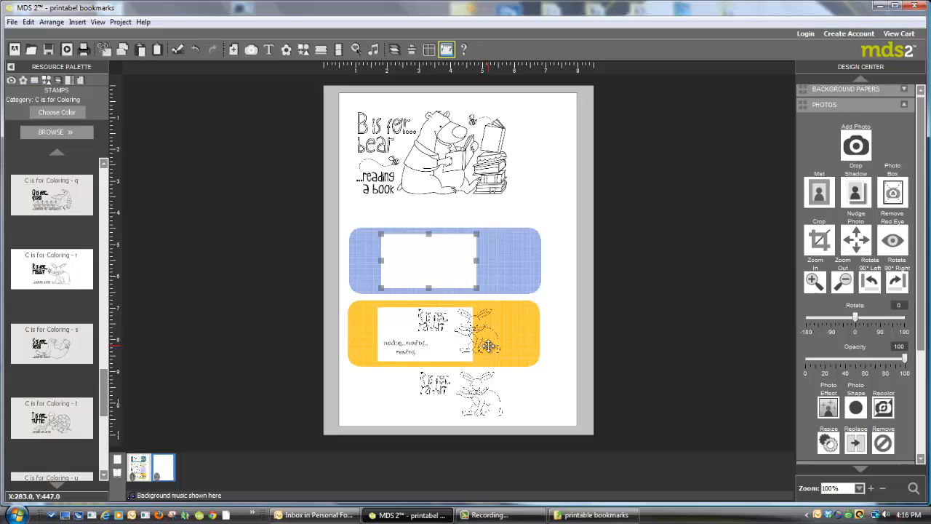
Move the rabbit stamp onto the yellow bookmark's white panel and delete the spare rabbit stamp below the bookmark
drag(488, 346, 455, 349)
right_click(468, 416)
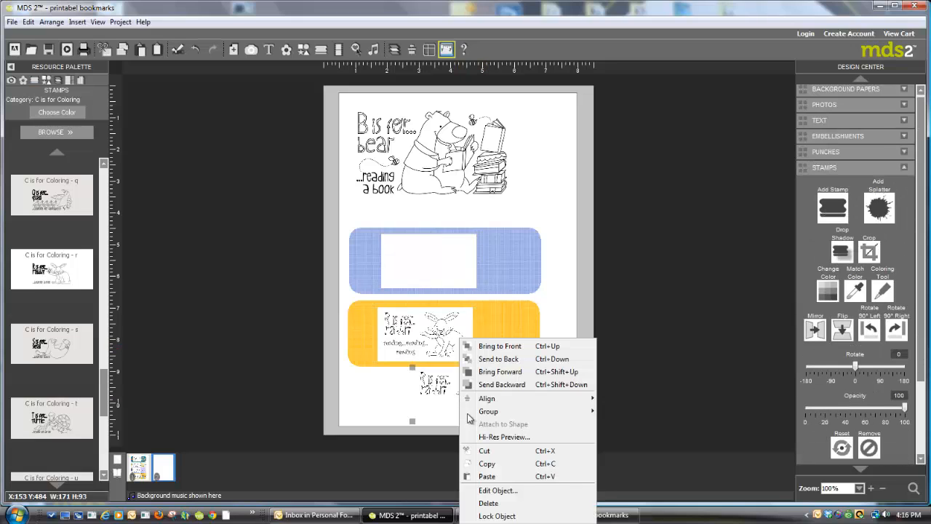
click(489, 502)
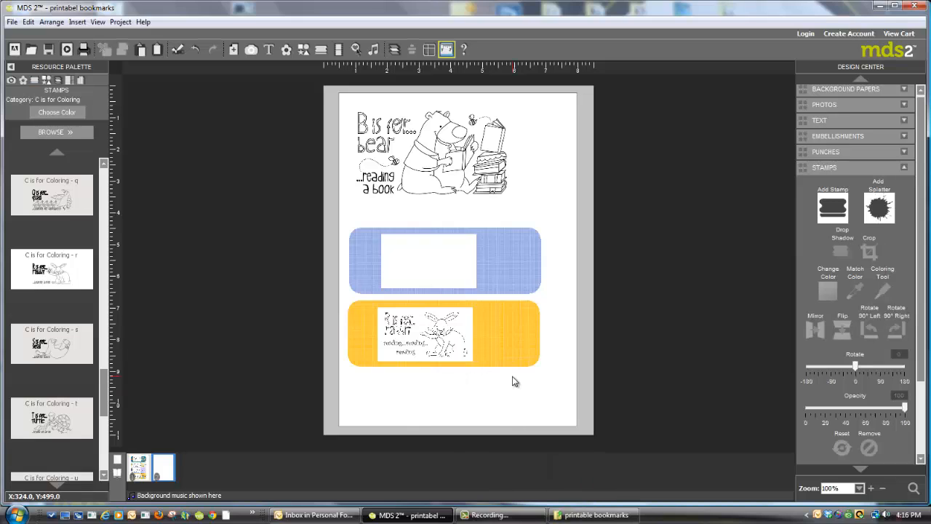
Shrink the bear stamp over the blue bookmark's white panel and raise it to the topmost page layer
click(452, 148)
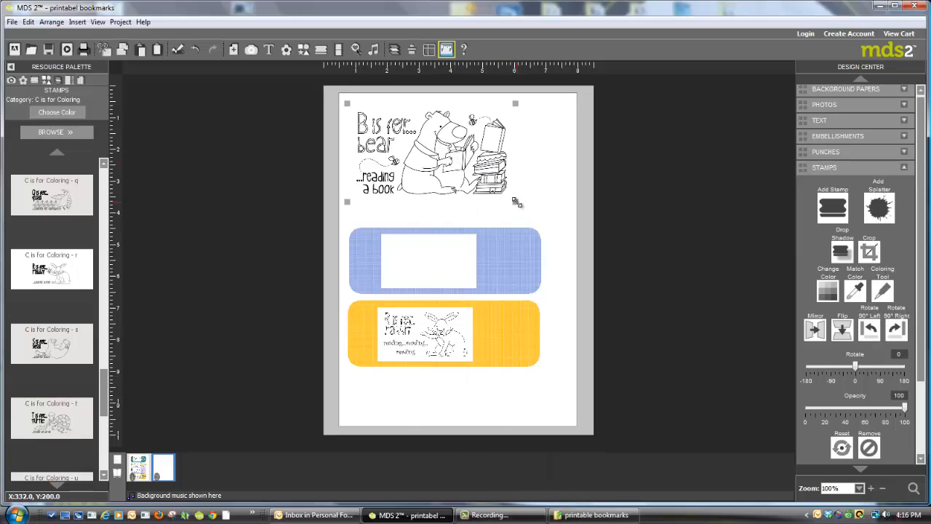
drag(516, 202, 473, 291)
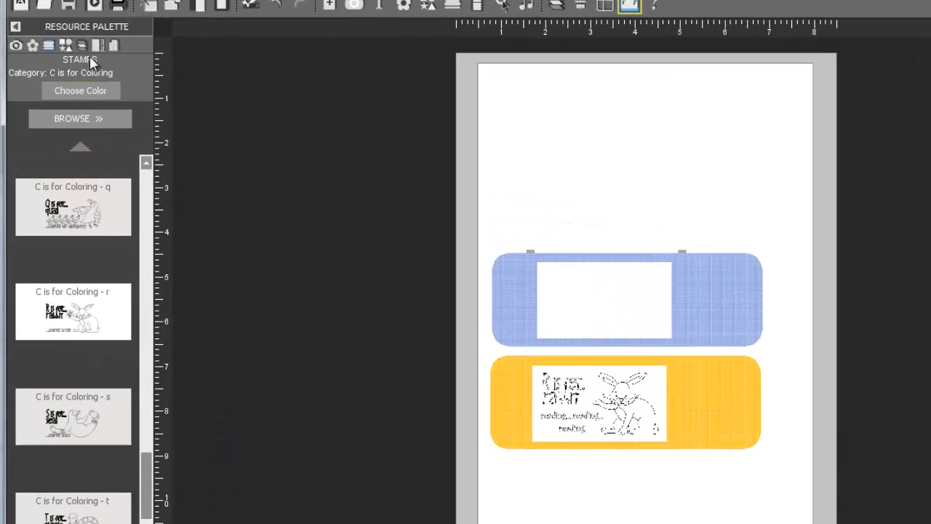
click(82, 45)
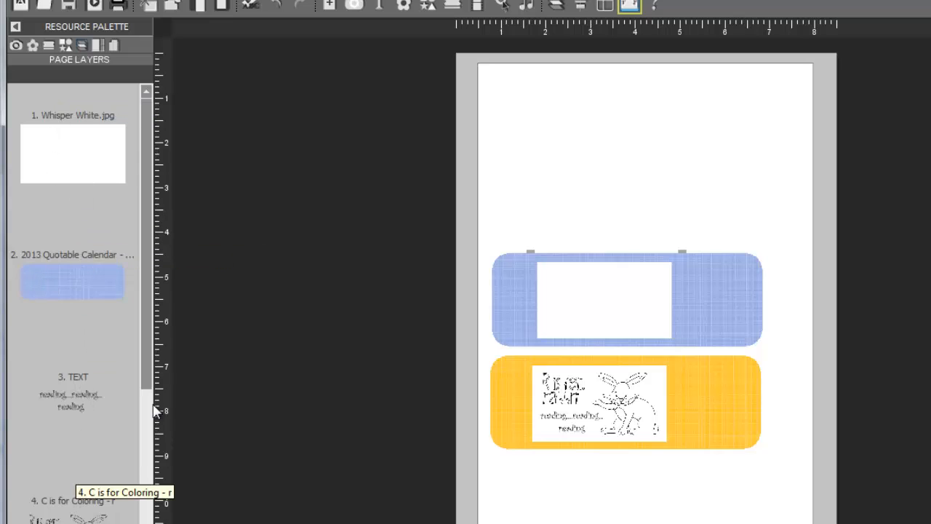
drag(146, 368, 155, 522)
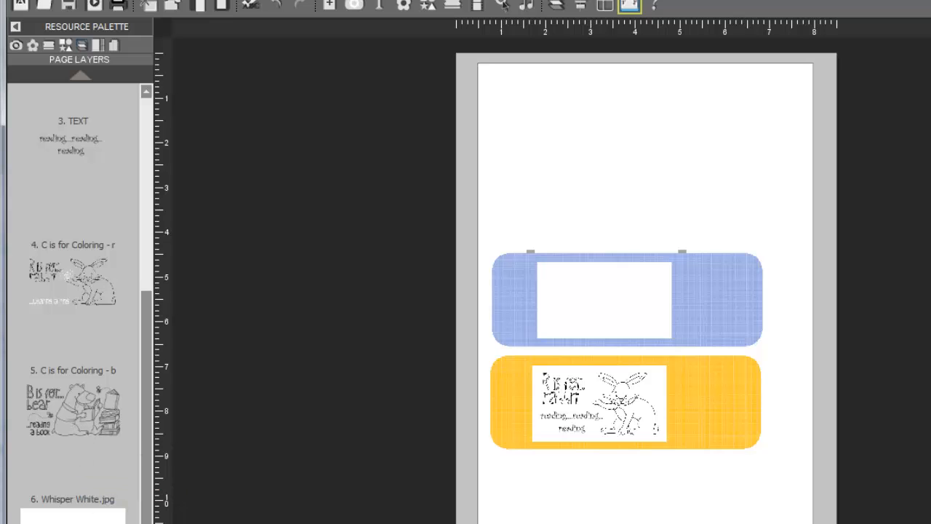
drag(82, 446, 88, 157)
drag(150, 393, 154, 198)
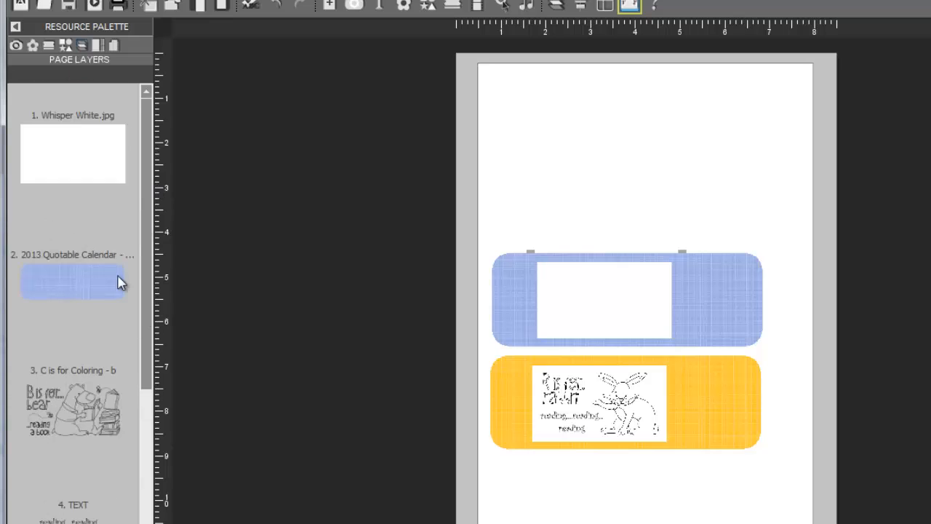
drag(72, 431, 89, 177)
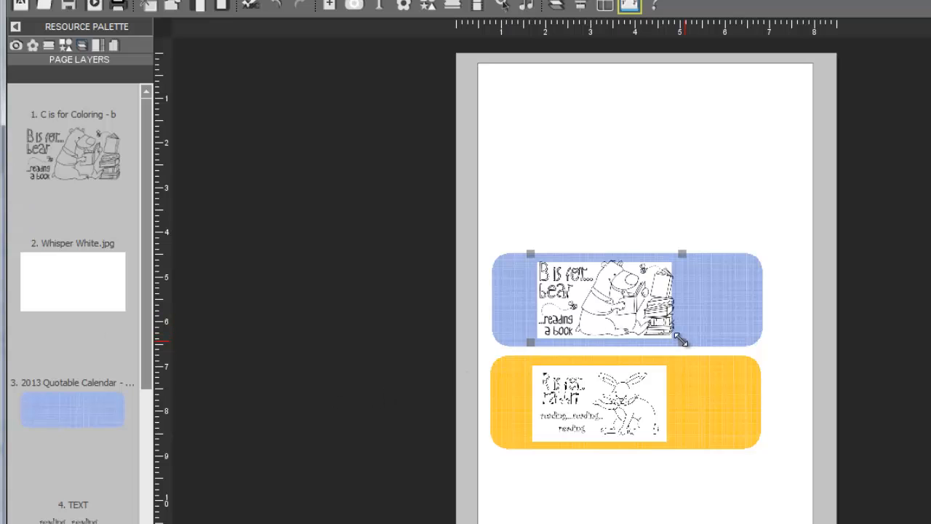
Shrink the bear stamp slightly, center it within the blue bookmark's white panel and deselect it
drag(681, 341, 664, 332)
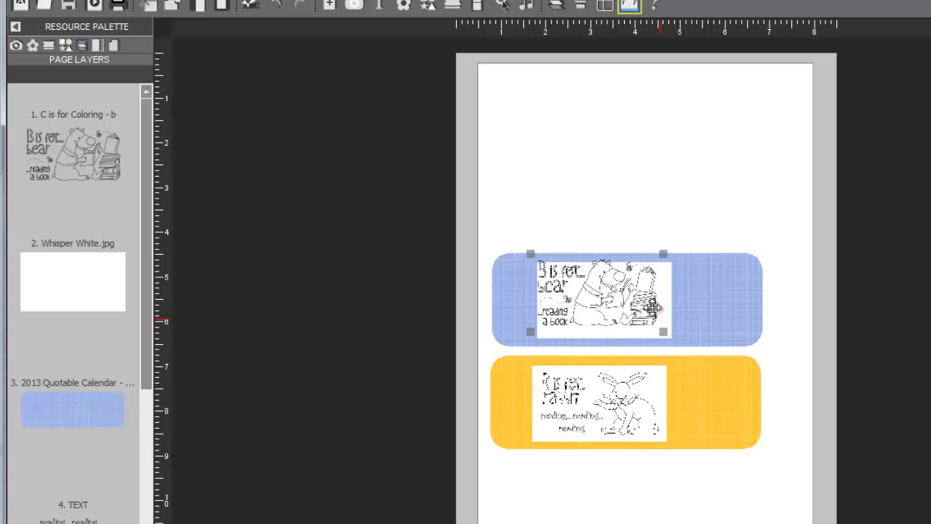
drag(642, 301, 647, 307)
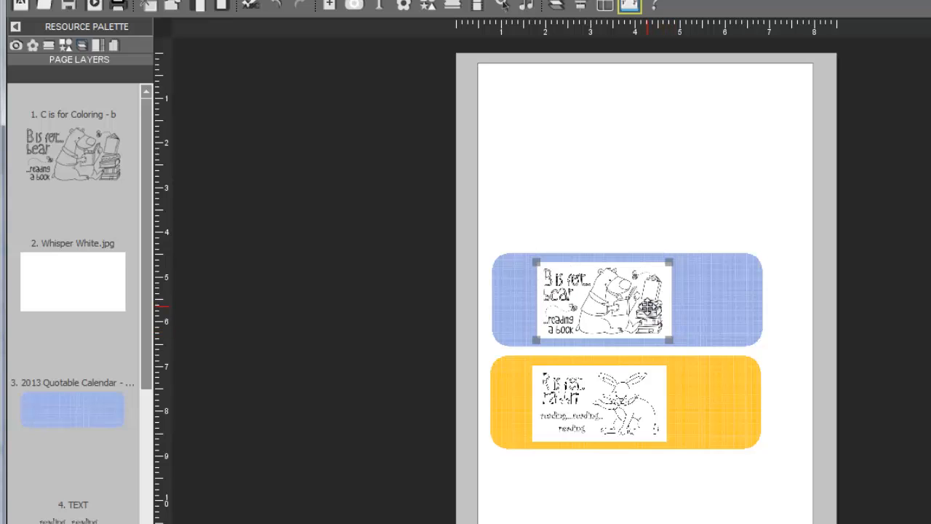
click(641, 195)
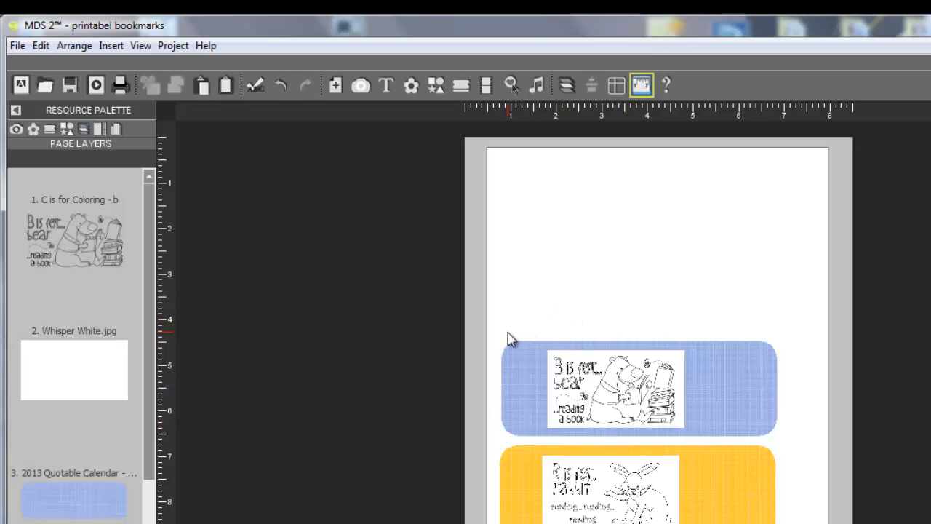
Group the blue bookmark's background, white panel and bear stamp, and move the group to the top of the page
drag(505, 333, 783, 432)
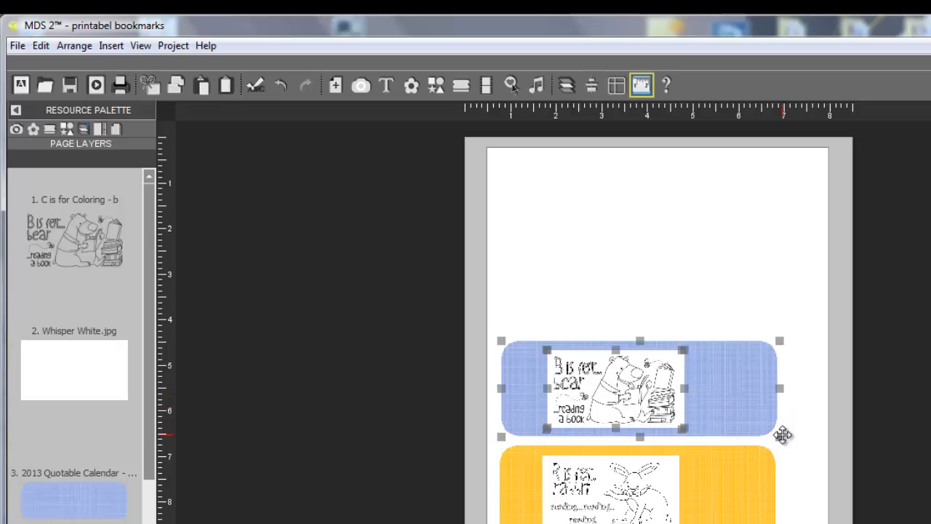
click(89, 48)
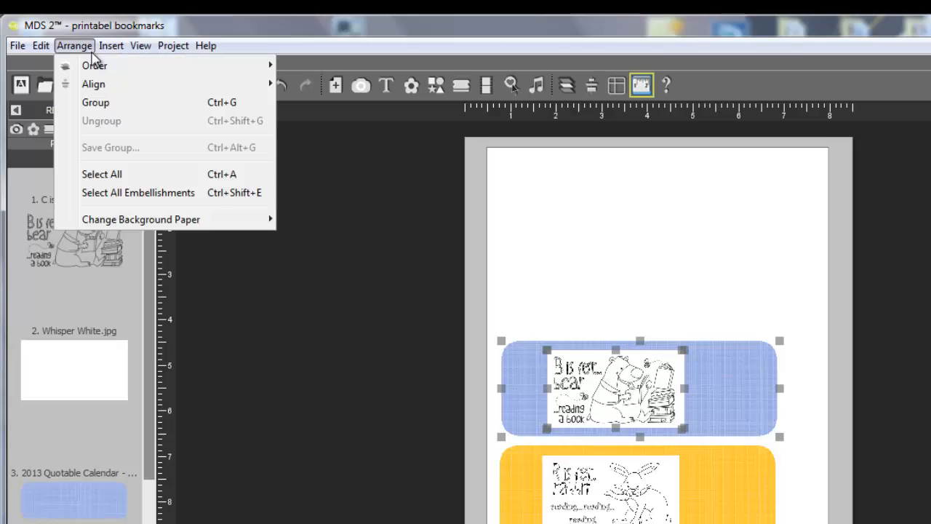
click(102, 104)
drag(566, 368, 578, 191)
click(594, 329)
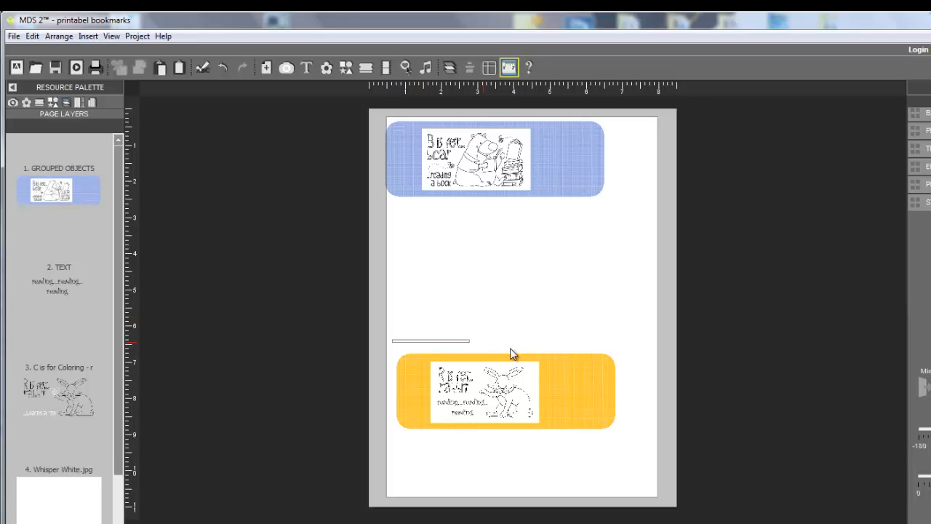
Group all the yellow bookmark's pieces and move the group directly beneath the blue bookmark
drag(511, 353, 621, 445)
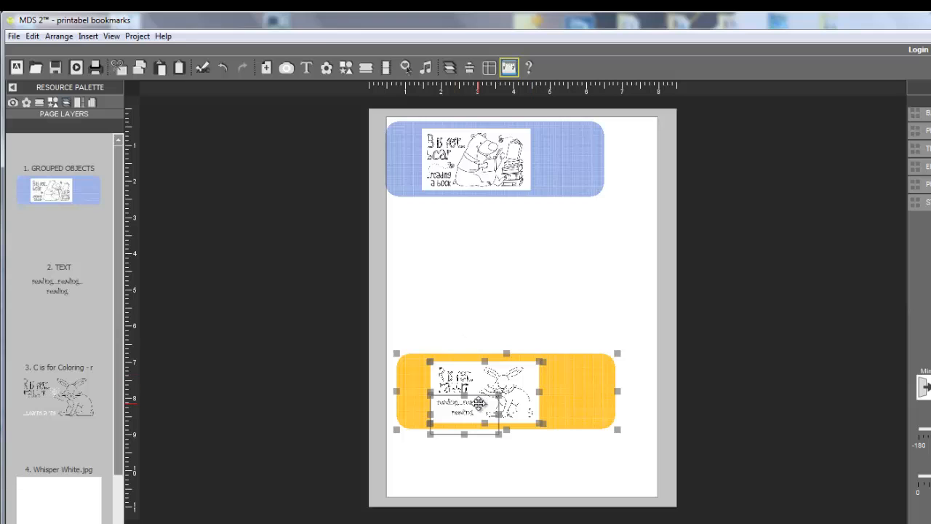
click(52, 39)
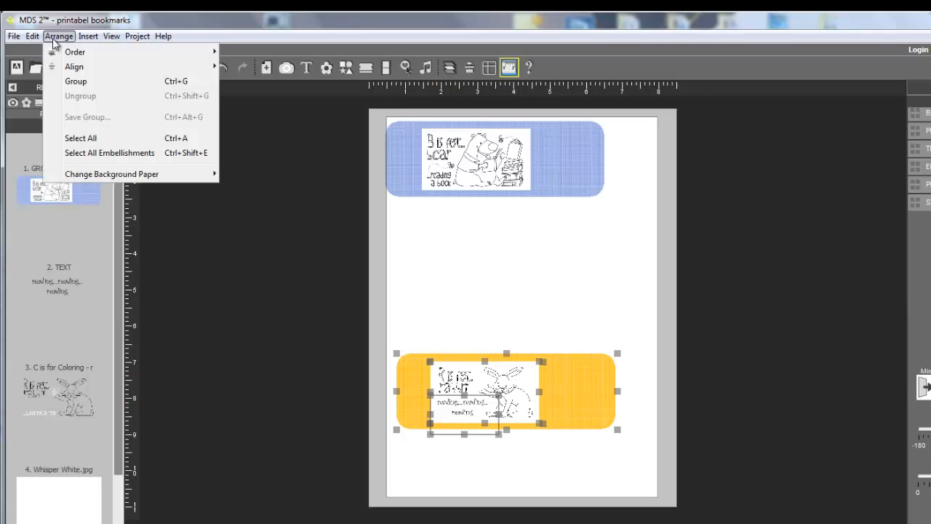
click(78, 86)
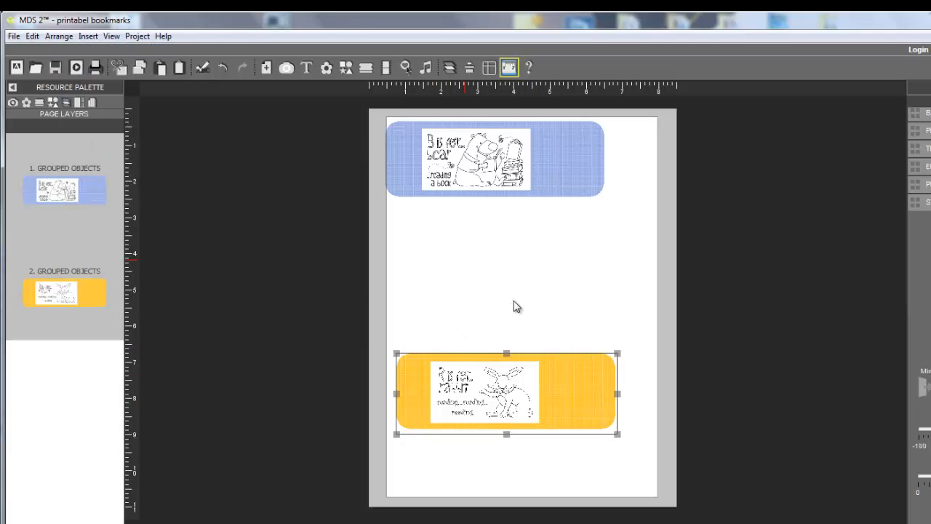
drag(516, 399, 510, 249)
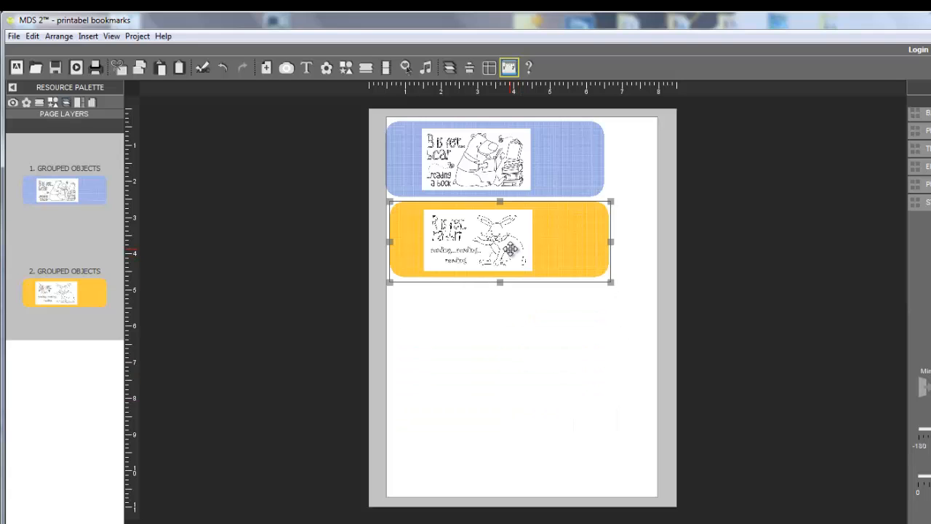
click(513, 329)
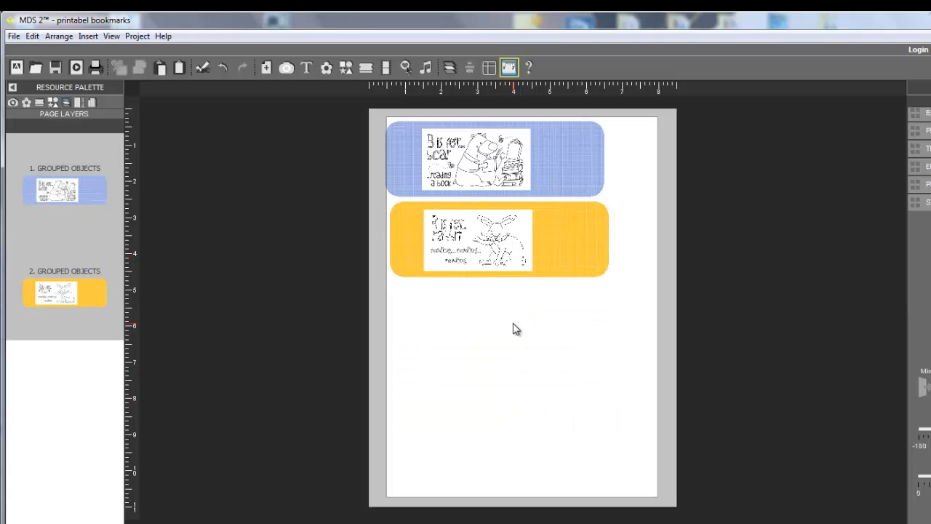
Move the grouped yellow bookmark aside and back, placing it closer beneath the blue bookmark
click(508, 253)
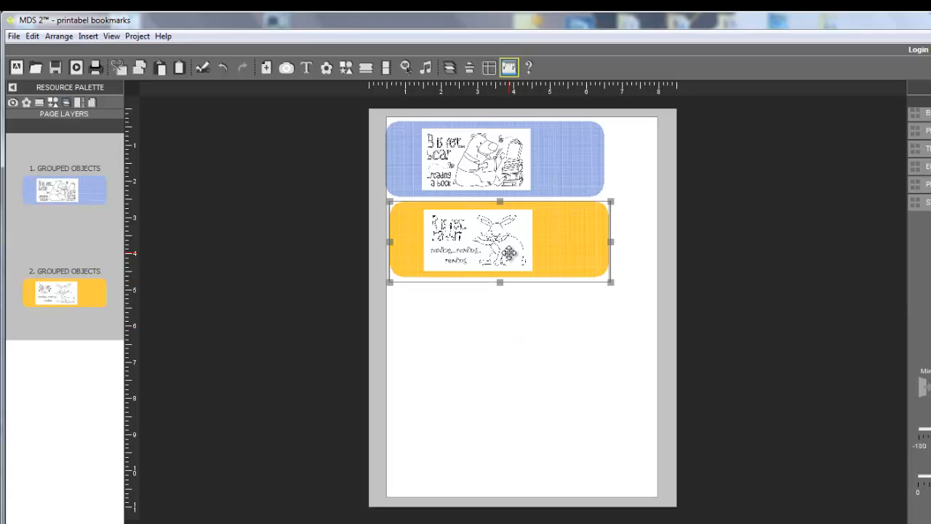
drag(507, 253, 619, 248)
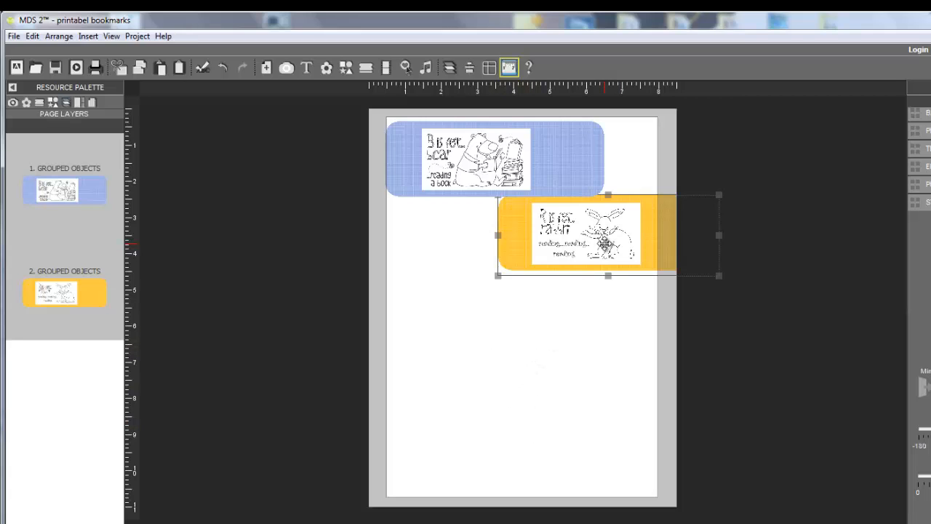
drag(604, 249, 494, 248)
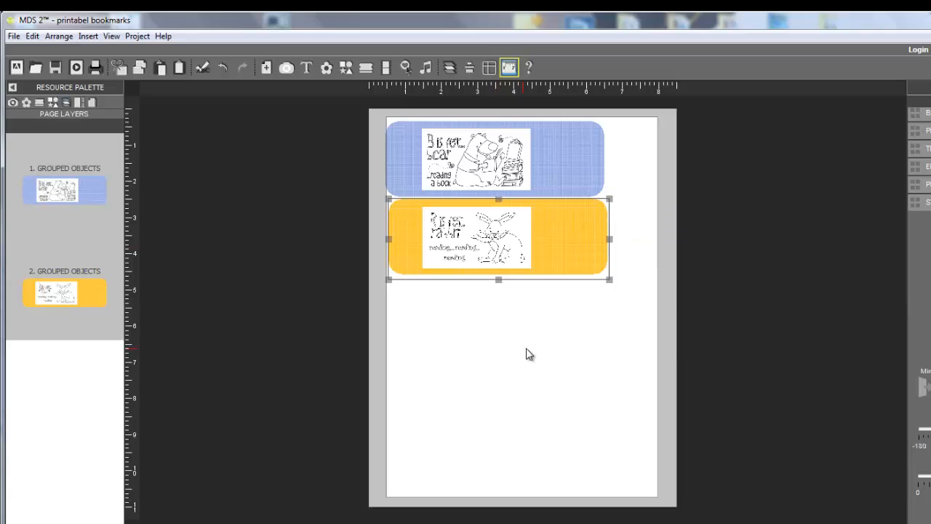
click(528, 355)
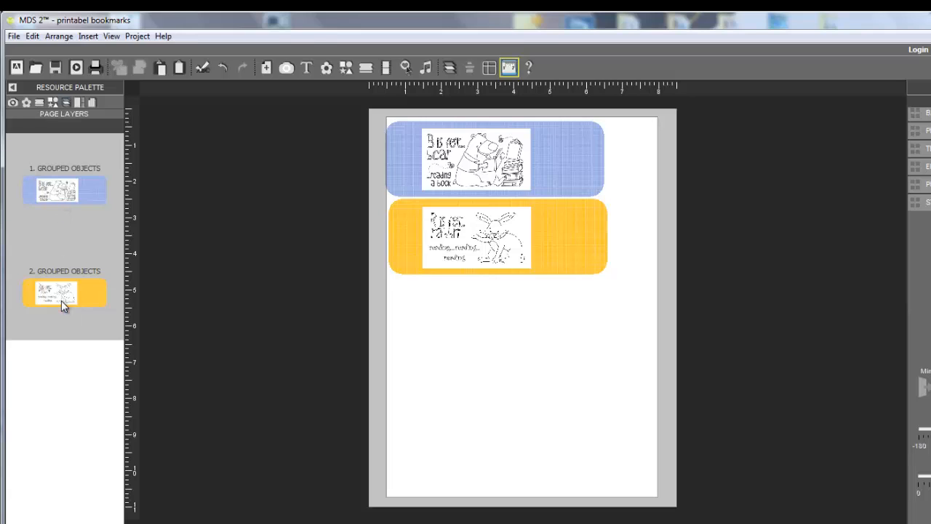
click(565, 250)
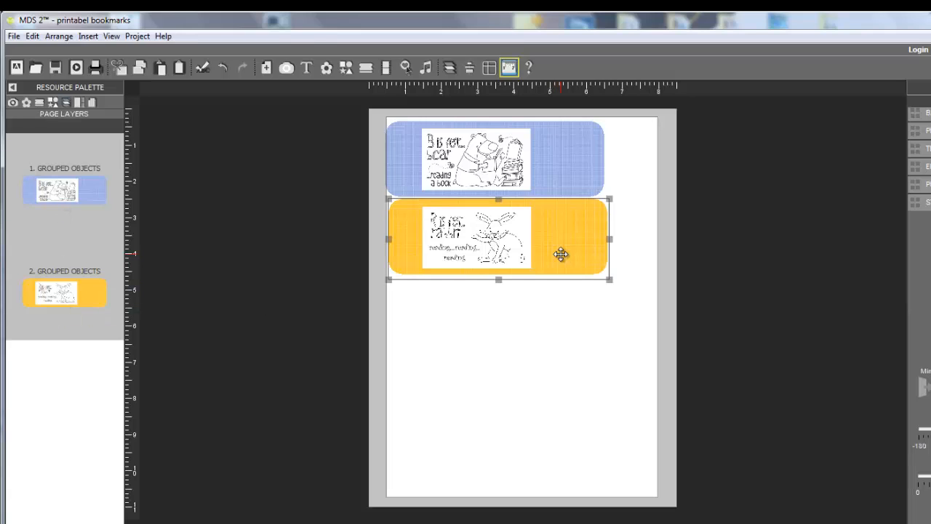
click(534, 338)
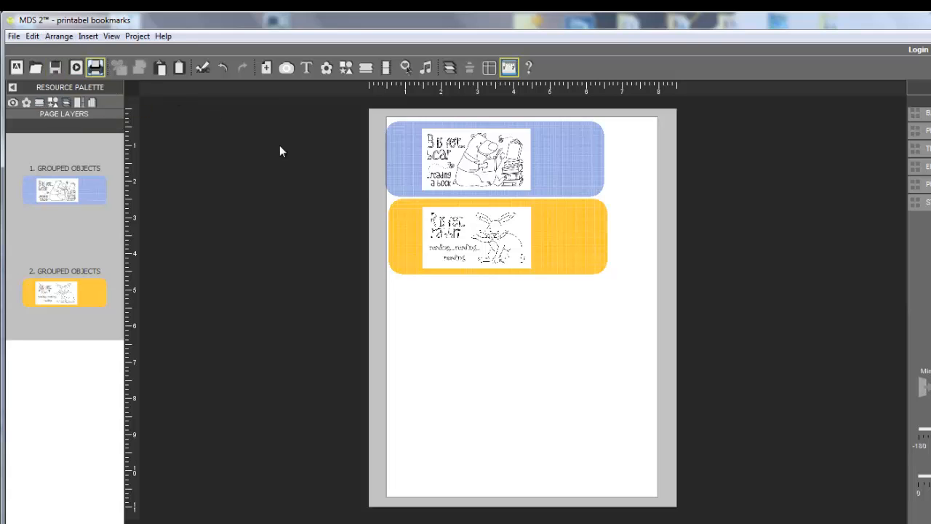
Ungroup the yellow bookmark and move only the rabbit stamp off its white panel to just below the bookmark
click(435, 234)
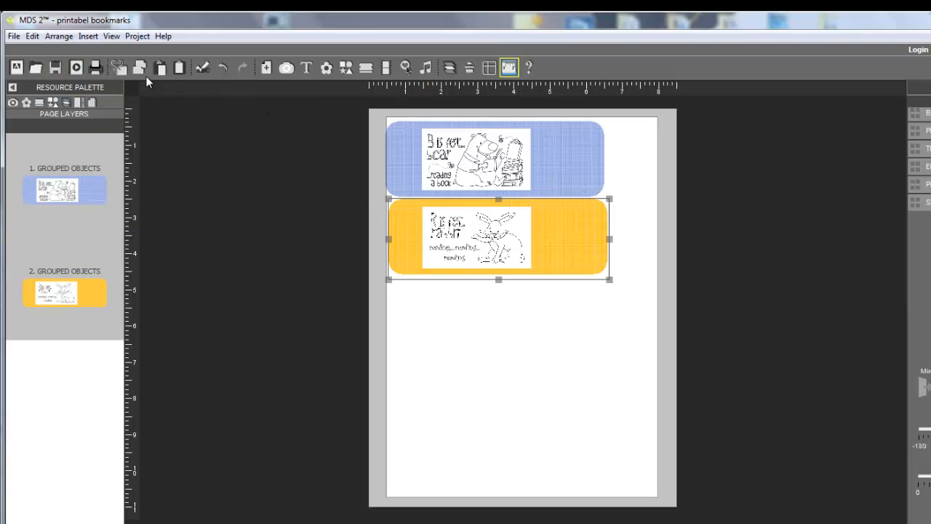
click(58, 36)
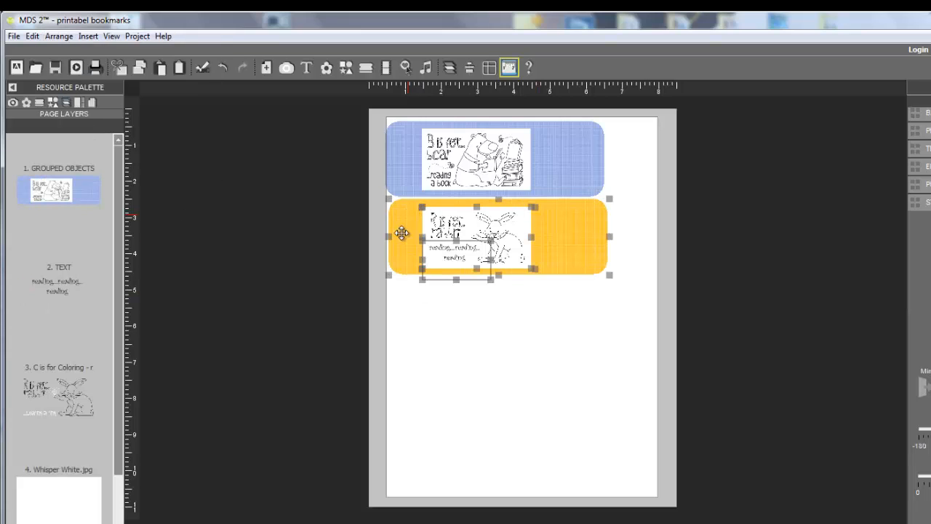
click(558, 370)
drag(508, 244, 523, 313)
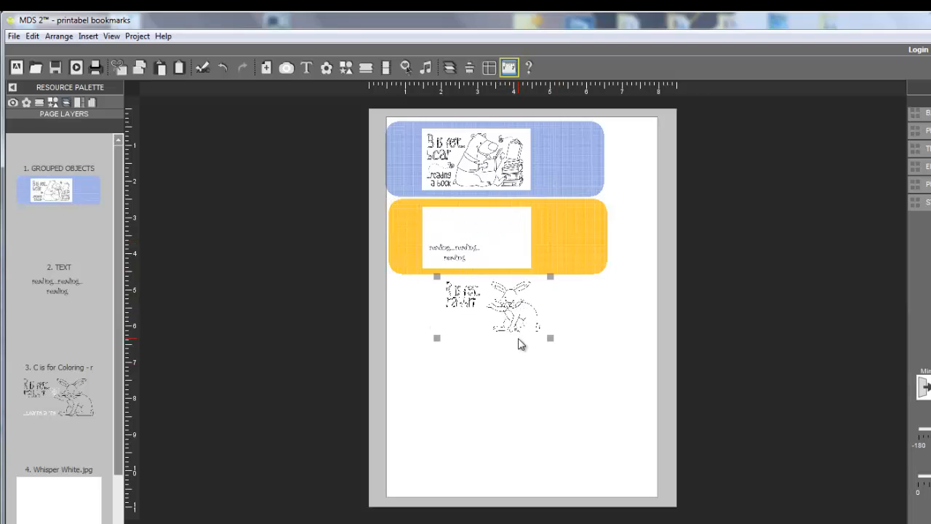